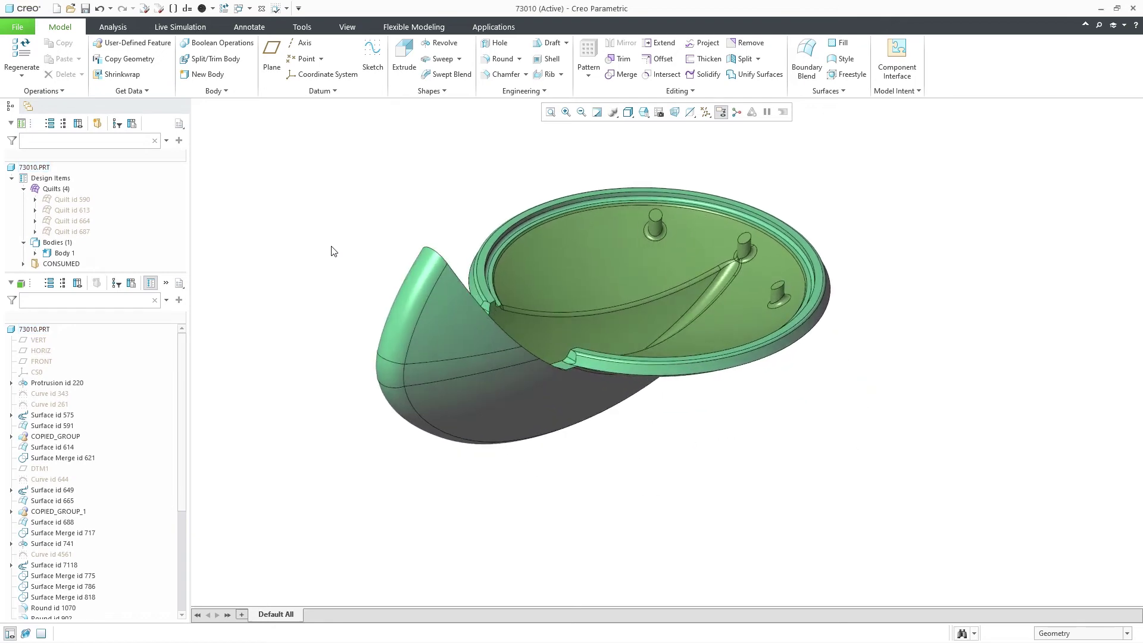
Start an enclosure volume around 73010.PRT and set quilt transparency to 55%.
click(827, 91)
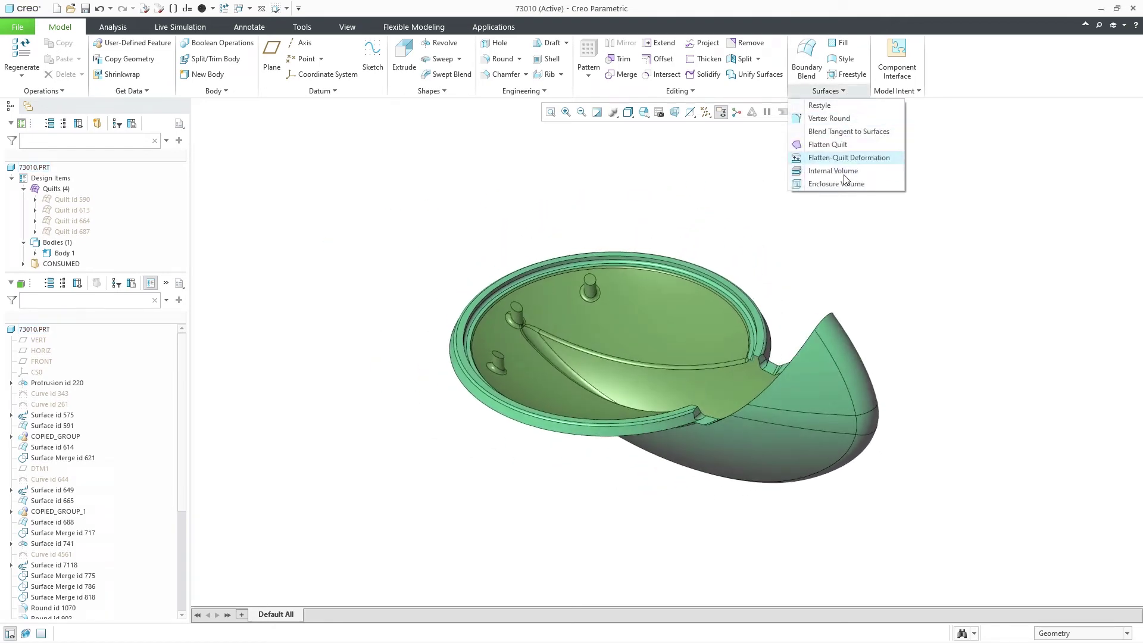
click(837, 184)
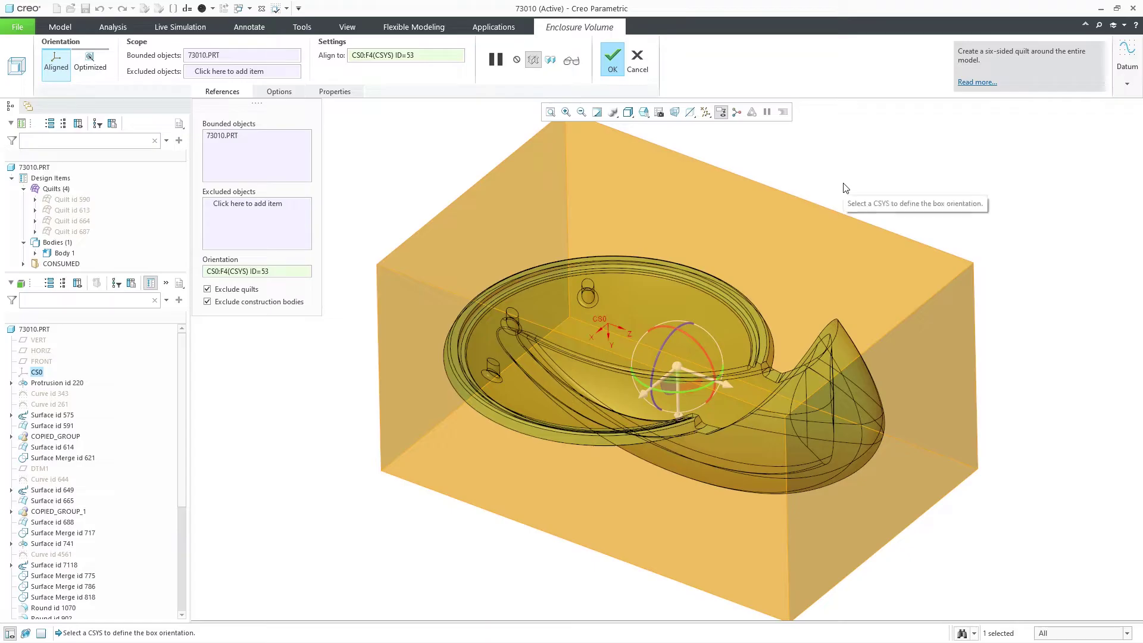
click(692, 117)
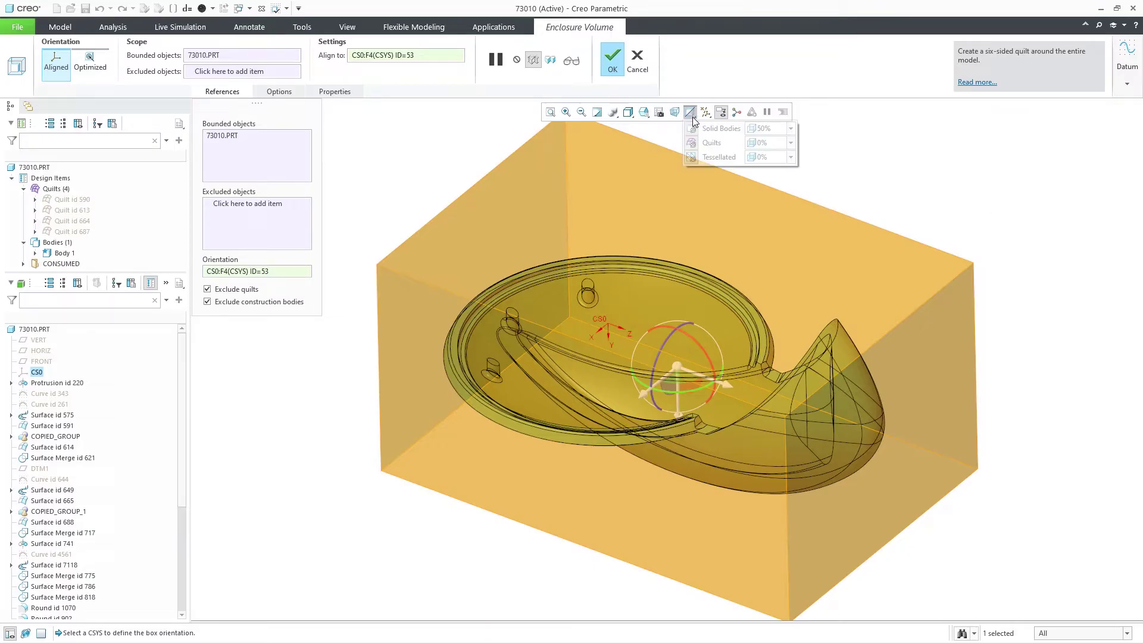
click(790, 143)
drag(753, 172, 785, 181)
click(495, 174)
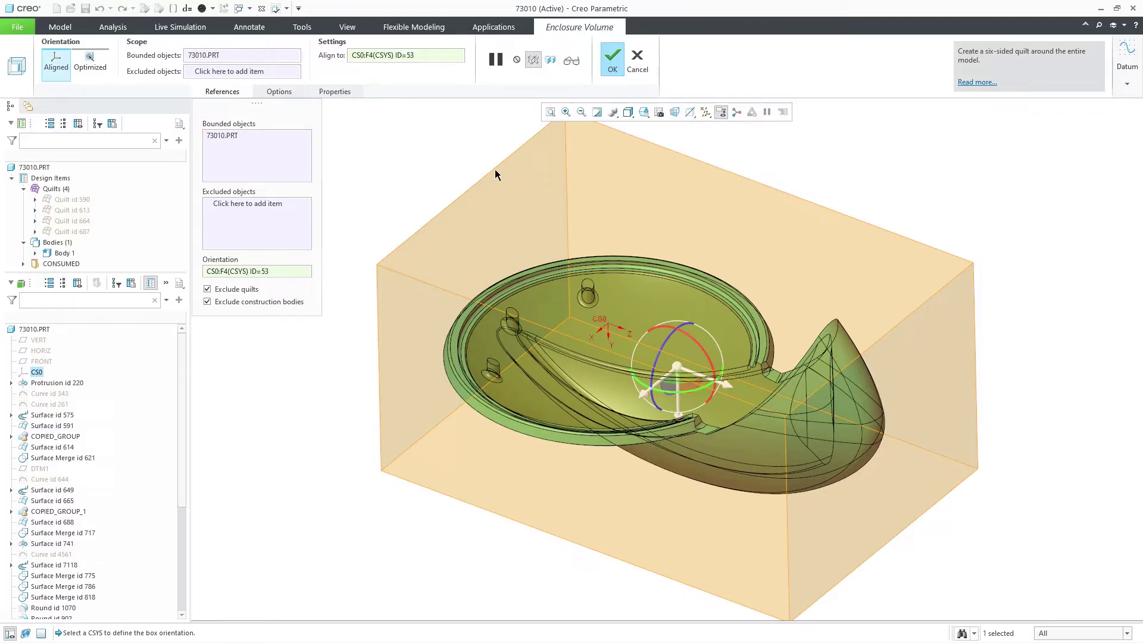
Compare Aligned and Optimized box volumes, keep Optimized (3.225410), and enable Create box parameters.
click(89, 62)
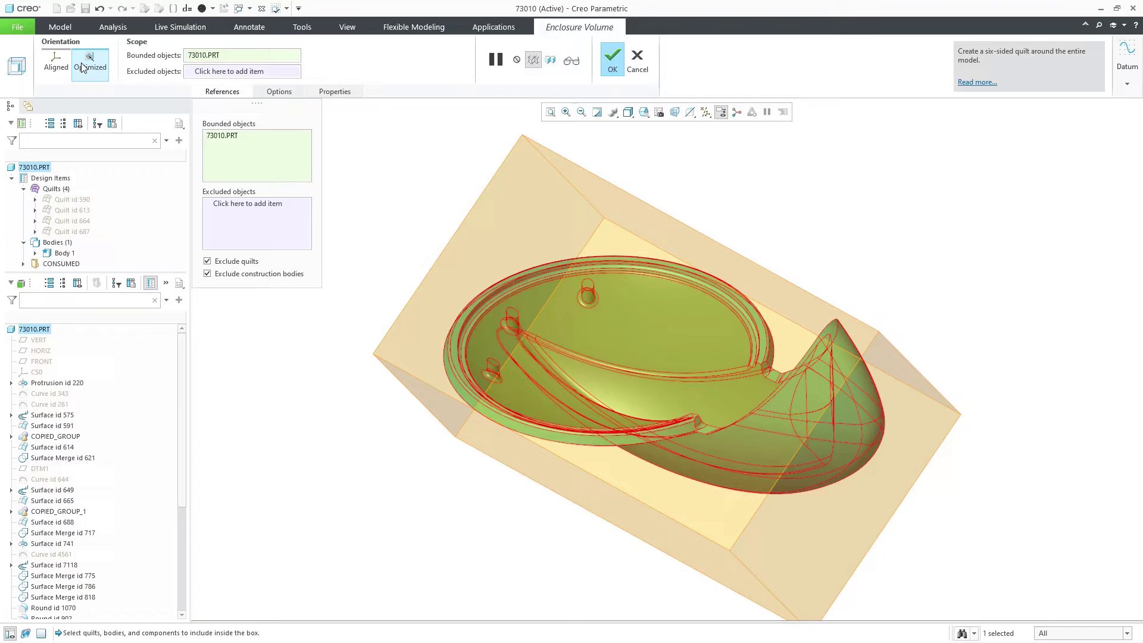
click(57, 62)
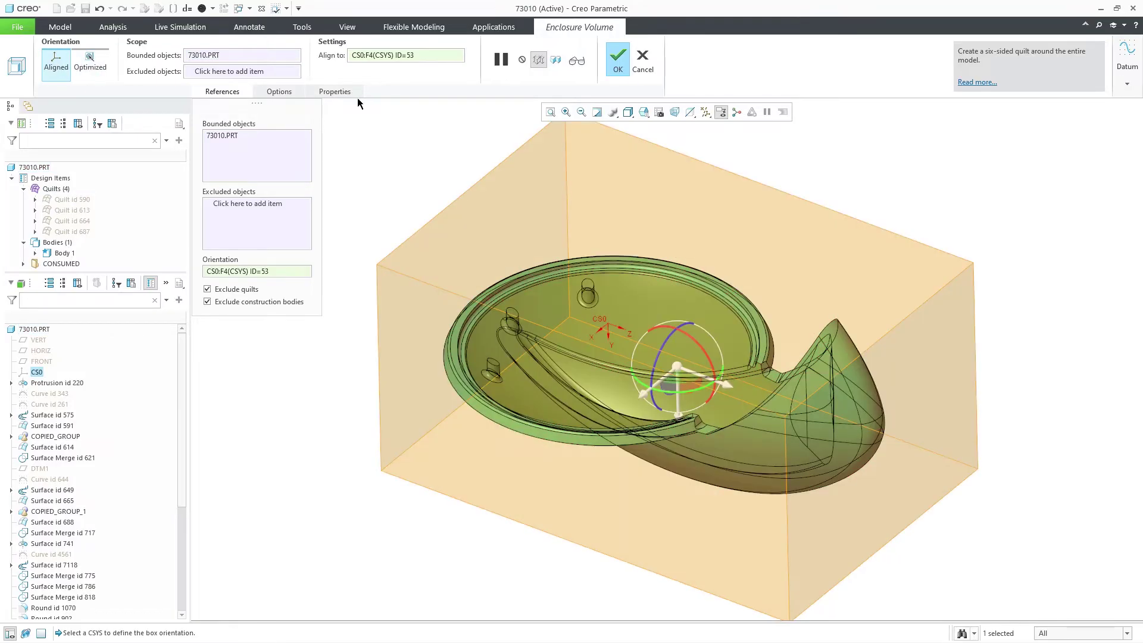
click(349, 92)
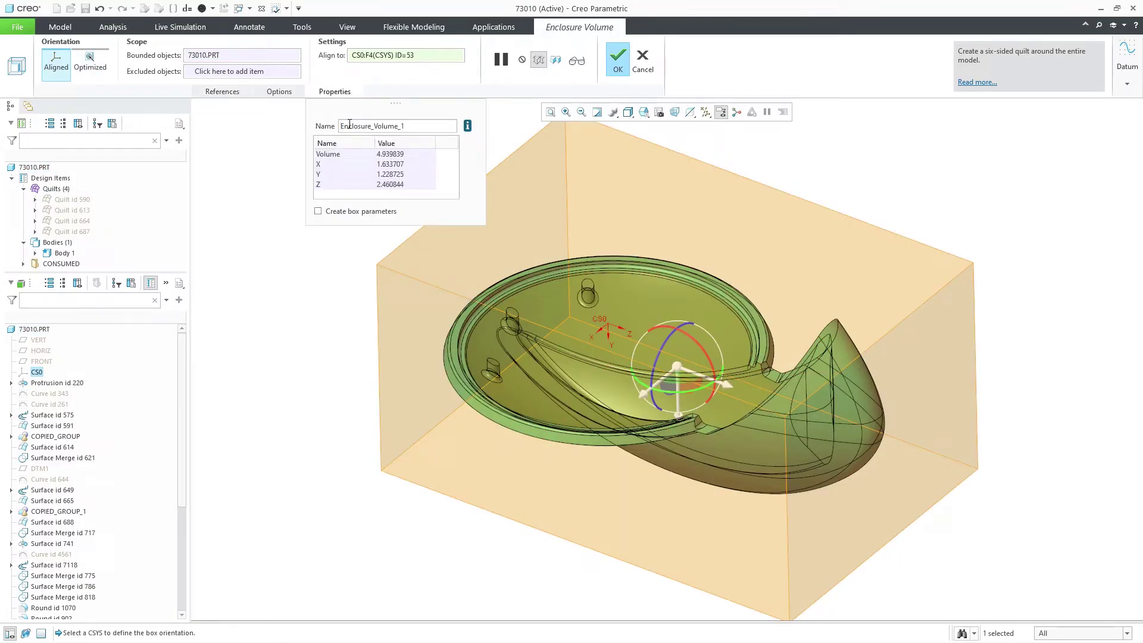
click(87, 65)
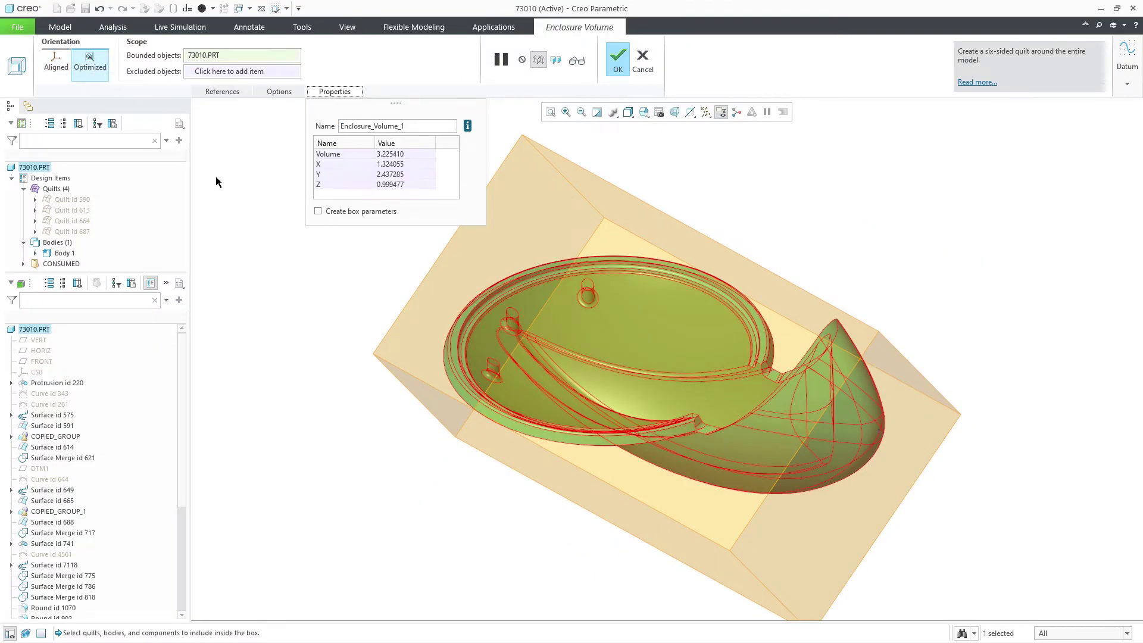
click(318, 211)
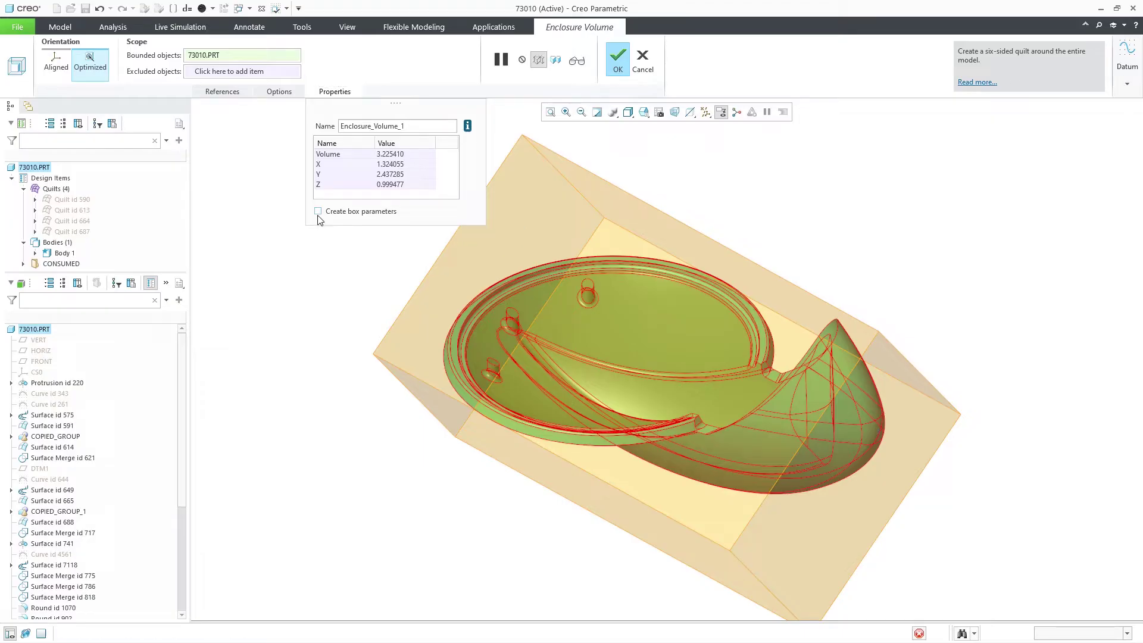
Finish the enclosure volume feature, clear the selection, and reset to a standard view.
click(616, 58)
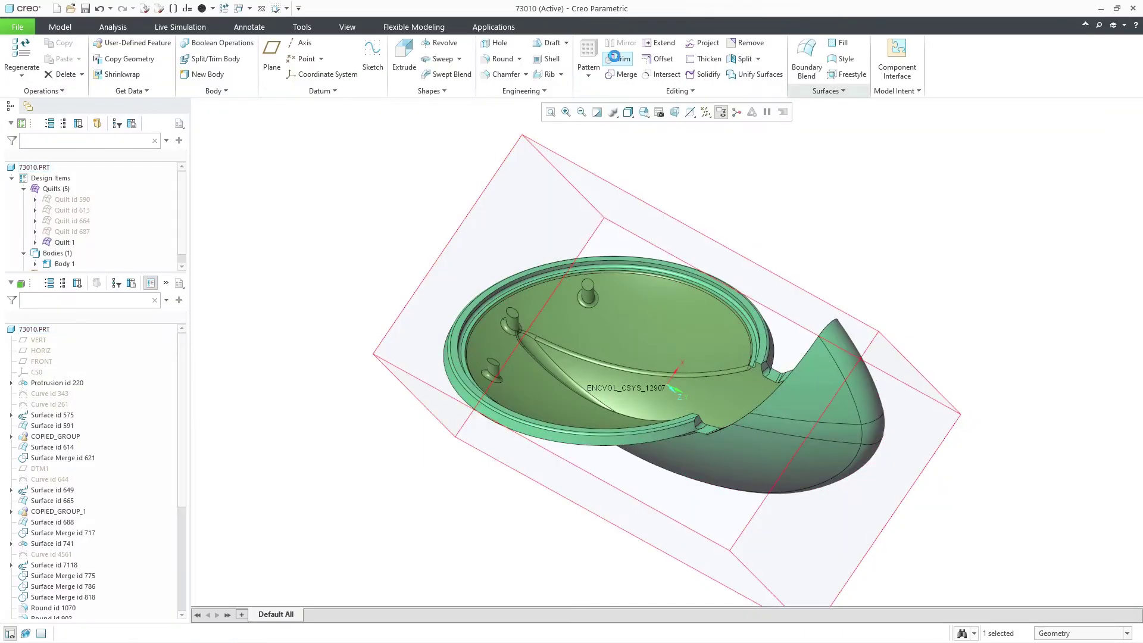
click(381, 171)
key(ctrl+d)
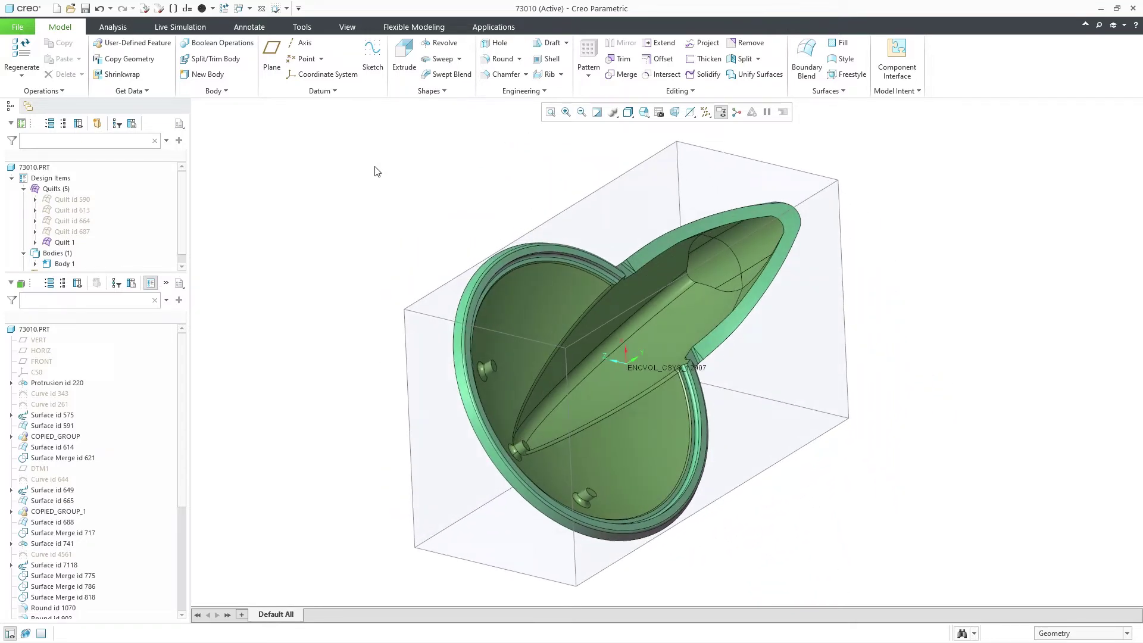
Review the PTC_BBOX parameters of Enclosure Volume 1, then select it in the tree.
drag(183, 463, 86, 618)
right_click(77, 606)
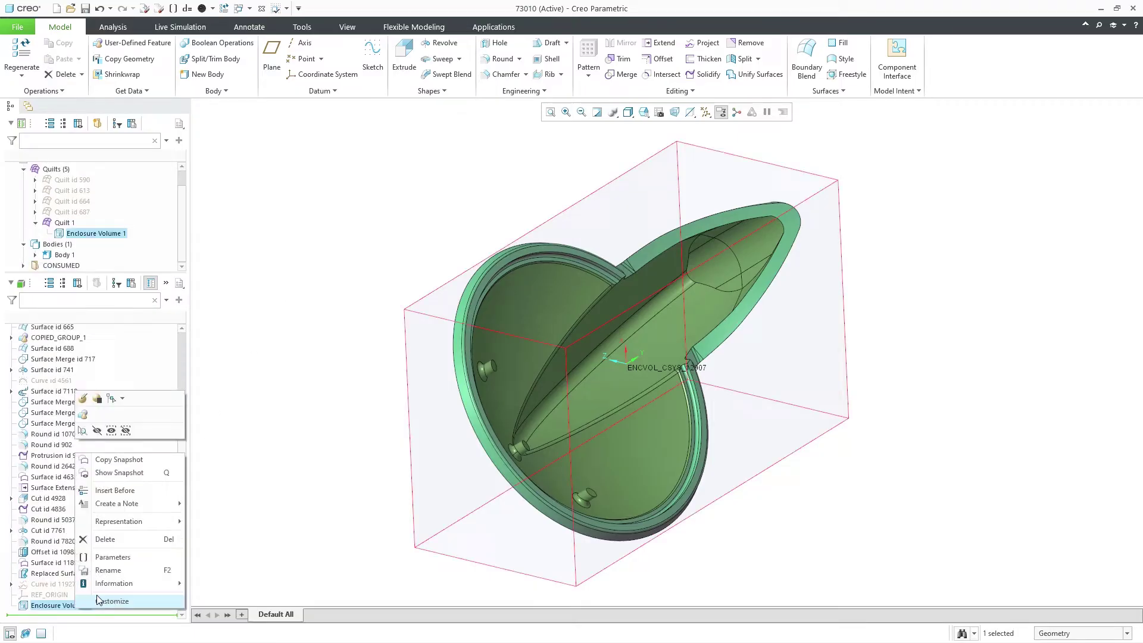
click(113, 558)
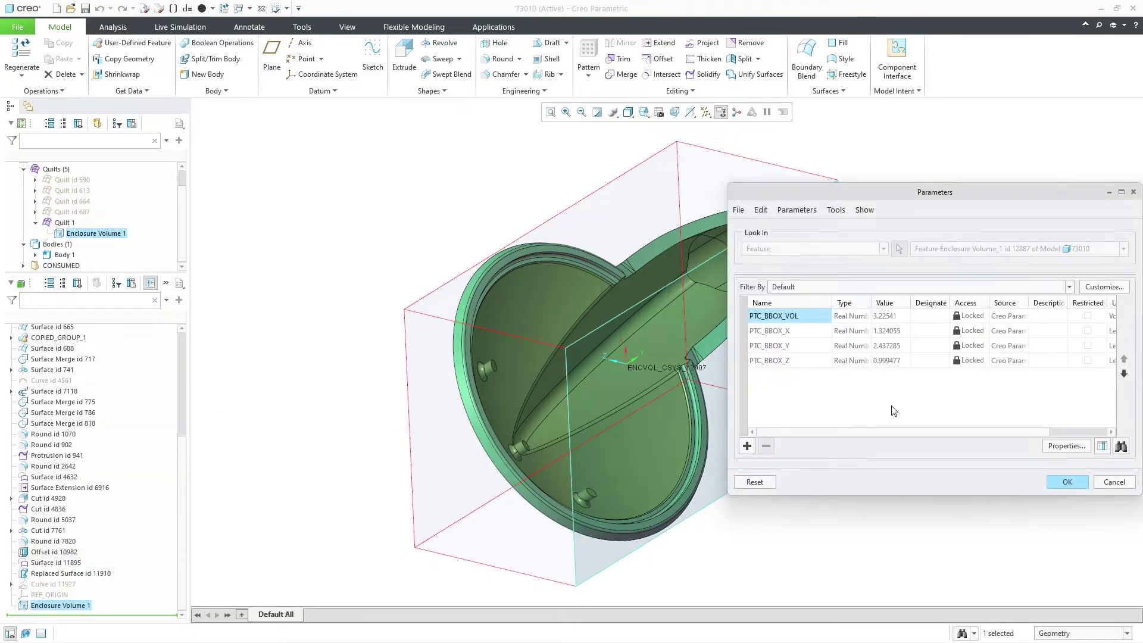
click(1067, 483)
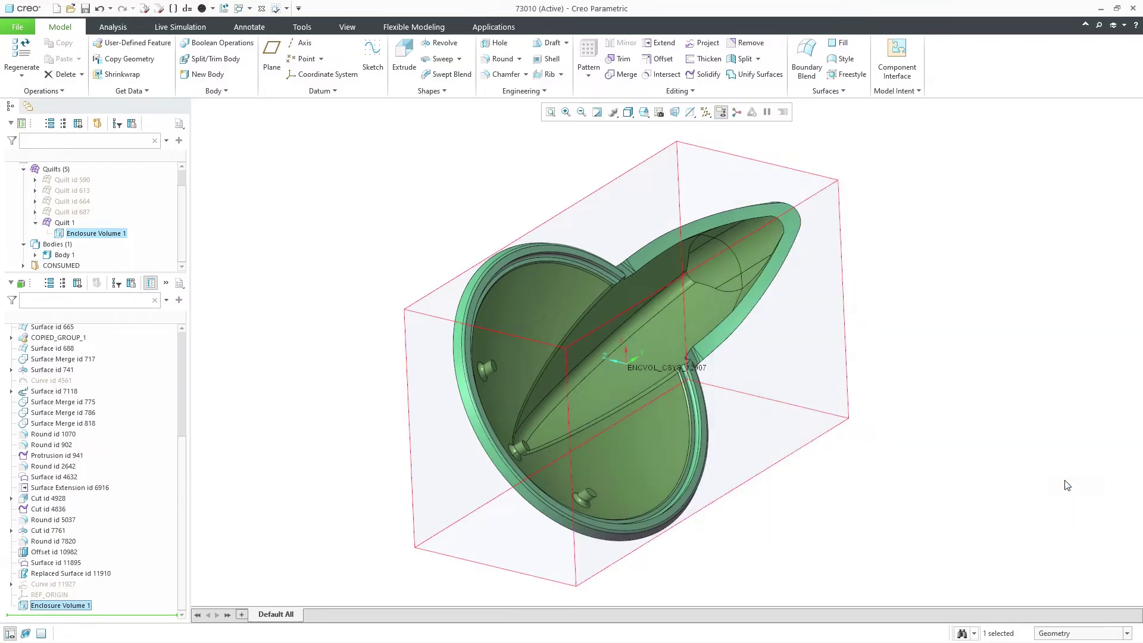
click(65, 611)
Hide the box, turn off Exclude quilts, and show the four hidden quilts.
click(65, 553)
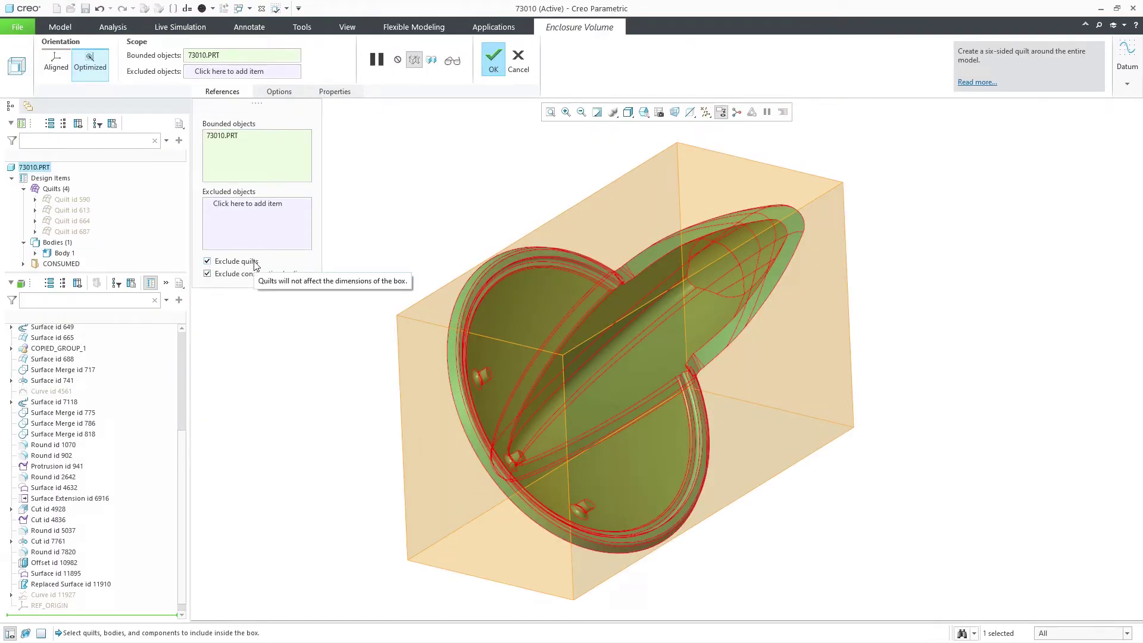
click(208, 262)
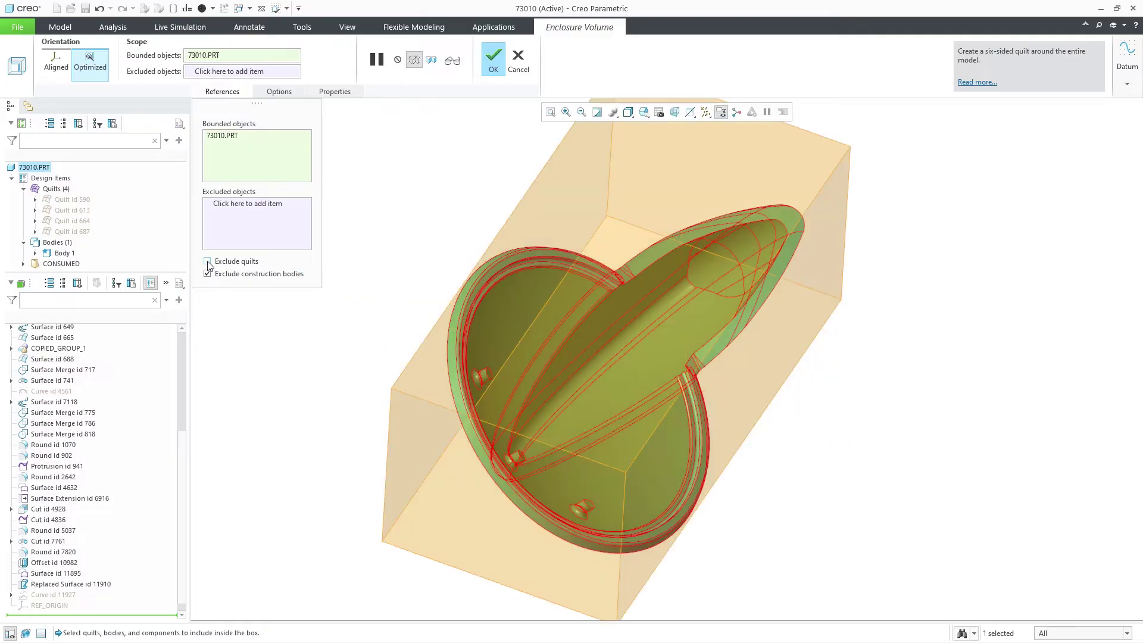
click(377, 59)
right_click(54, 190)
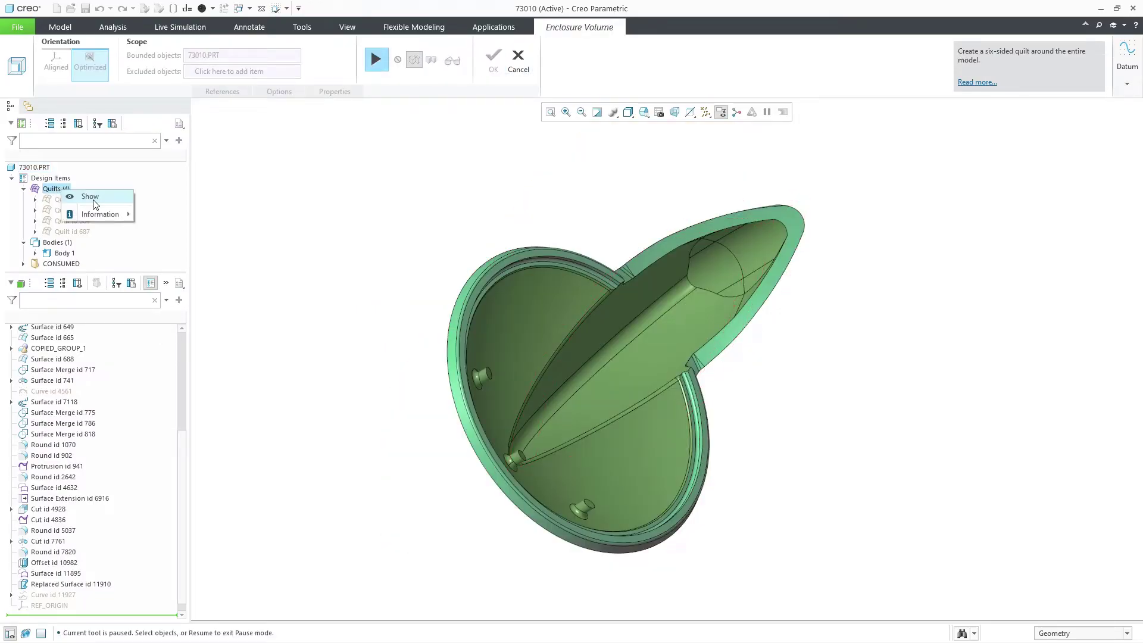
click(94, 203)
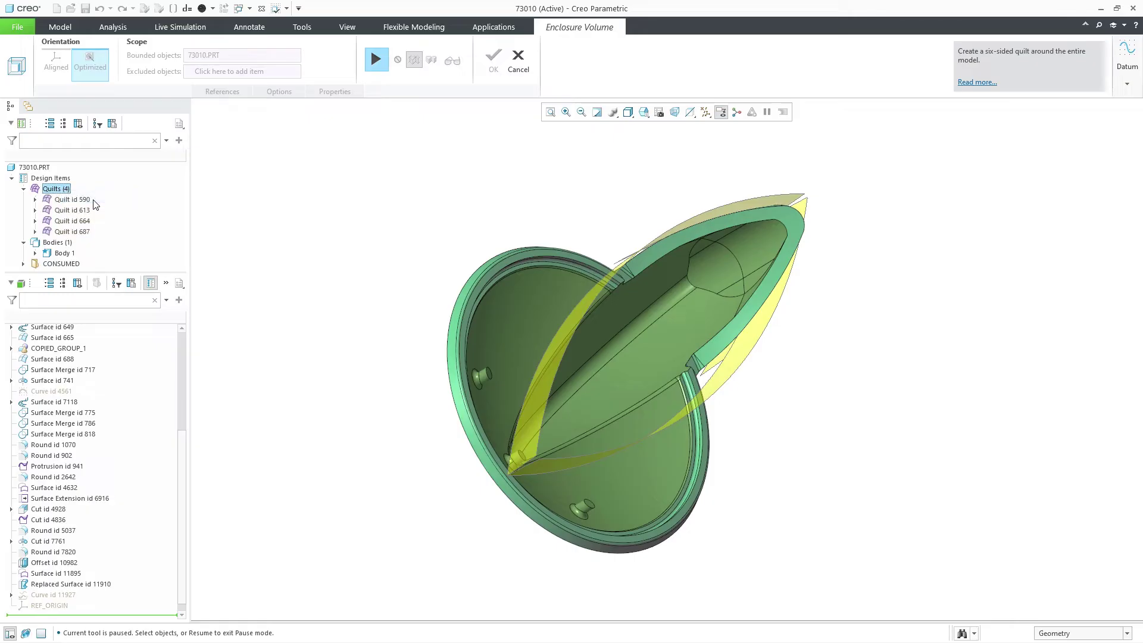
click(377, 60)
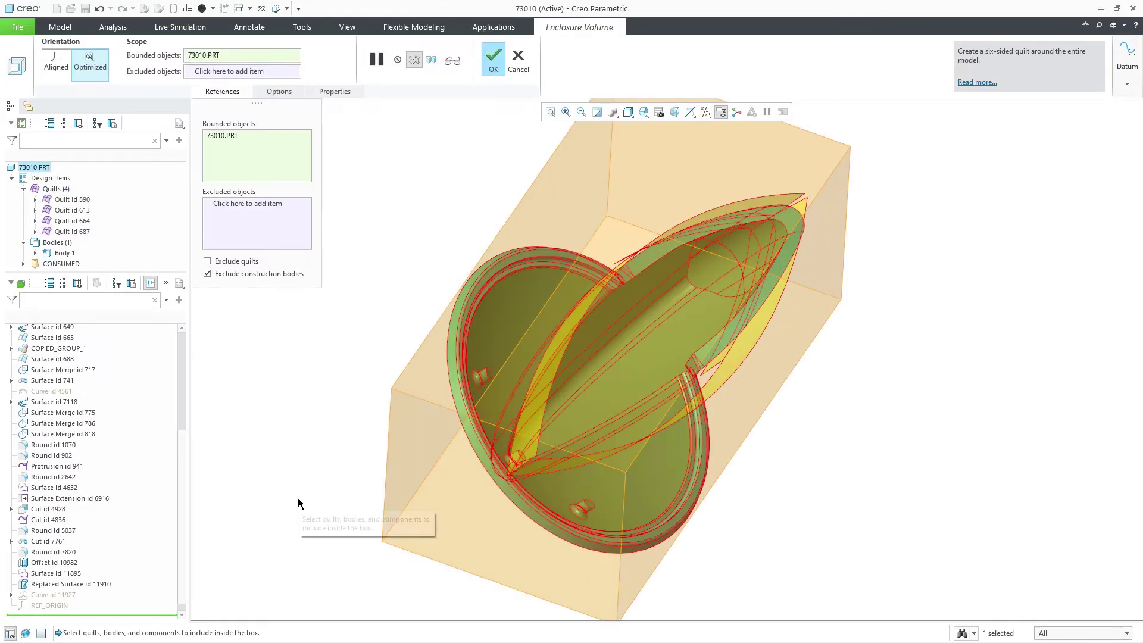
key(ctrl+d)
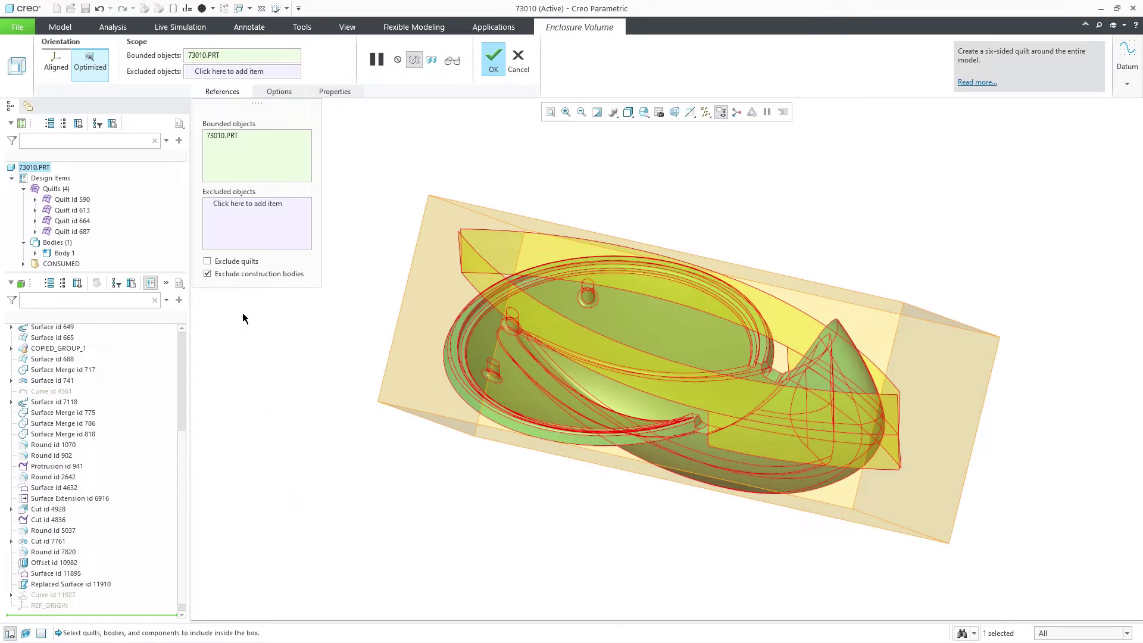
Remove 73010.PRT from Bounded objects and set the selection filter to Quilt.
right_click(227, 138)
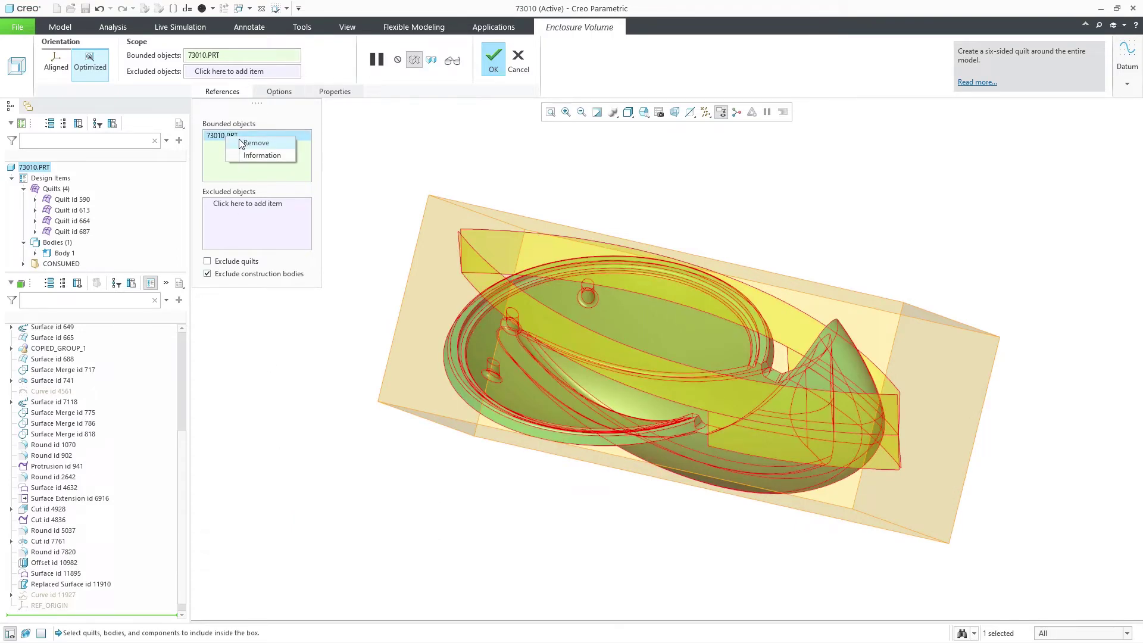
click(256, 143)
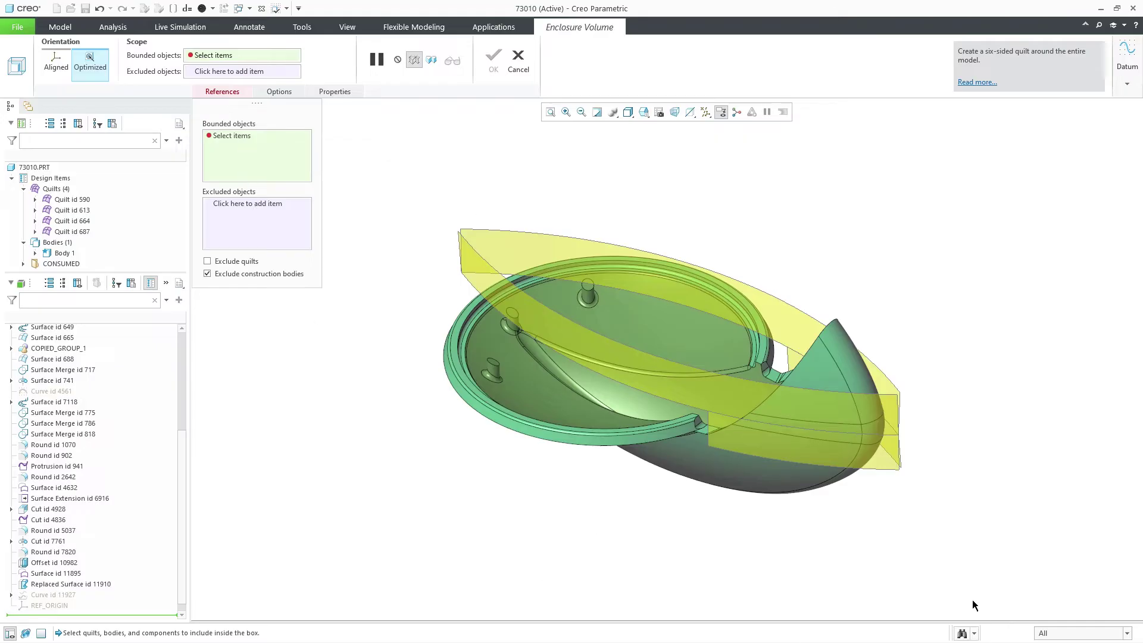
click(1054, 633)
click(1048, 611)
Bound the box by quilts 664, 687, 613 and 590.
click(896, 451)
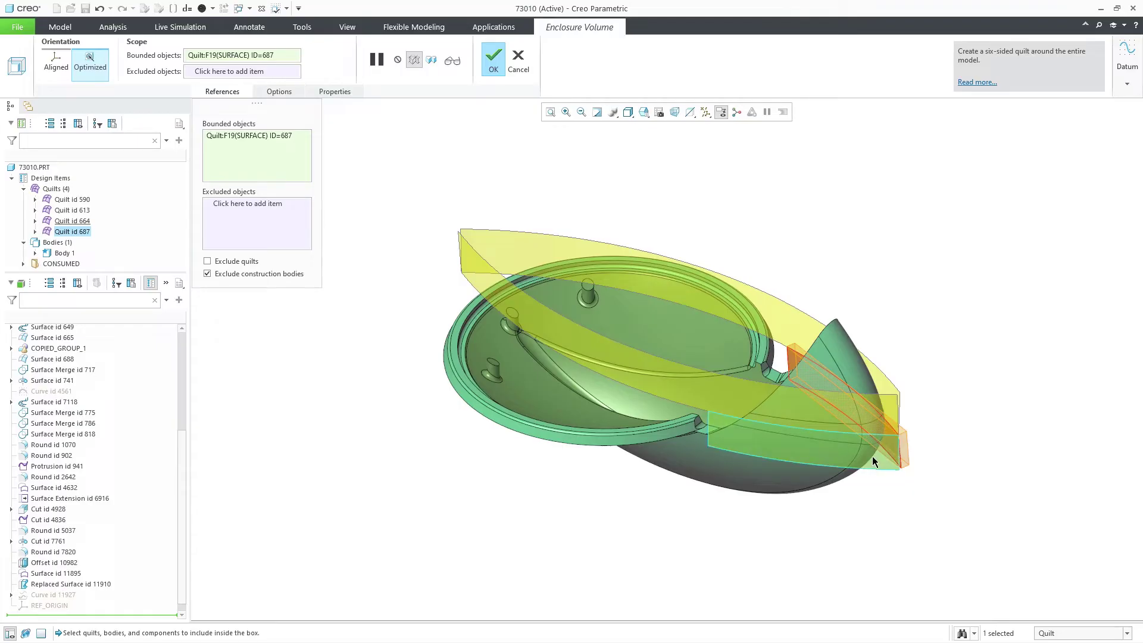
click(872, 456)
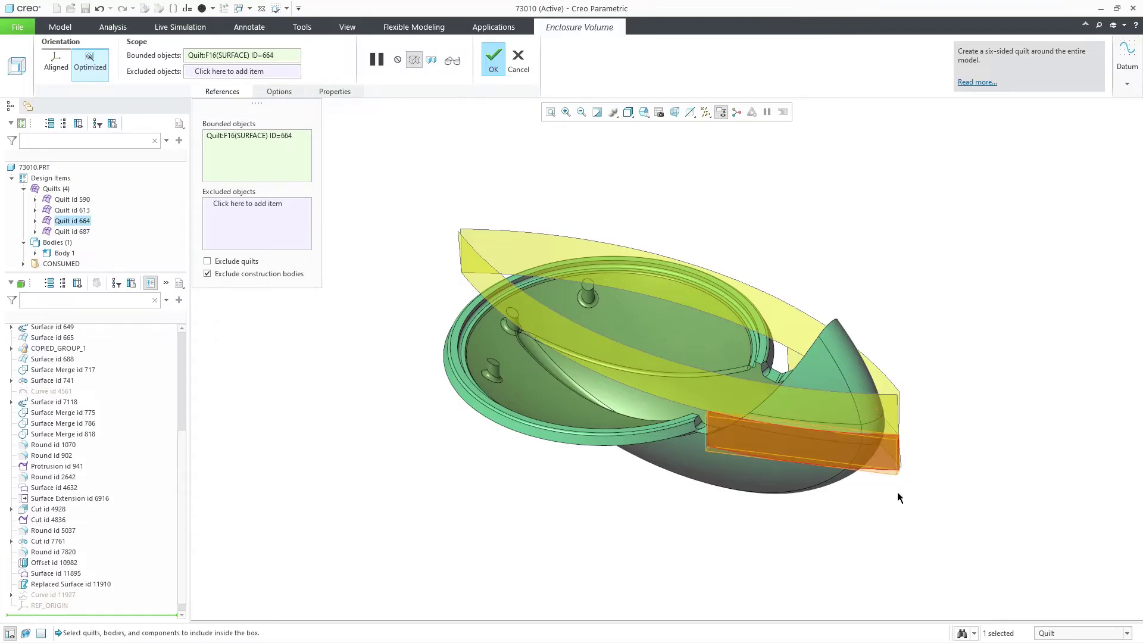
ctrl+click(895, 455)
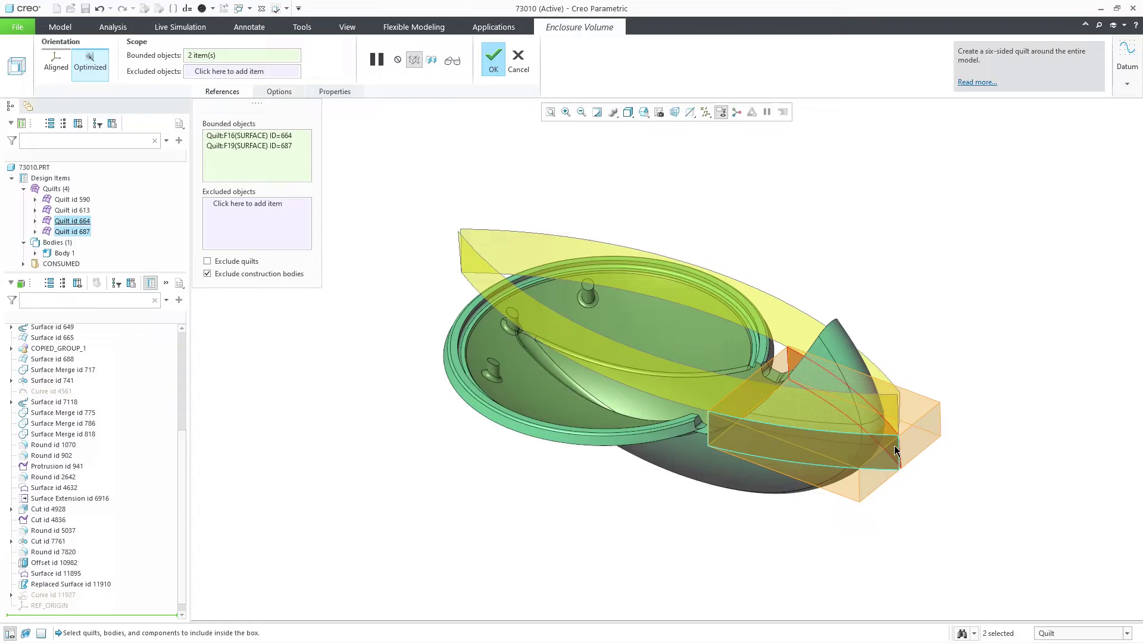
ctrl+click(888, 387)
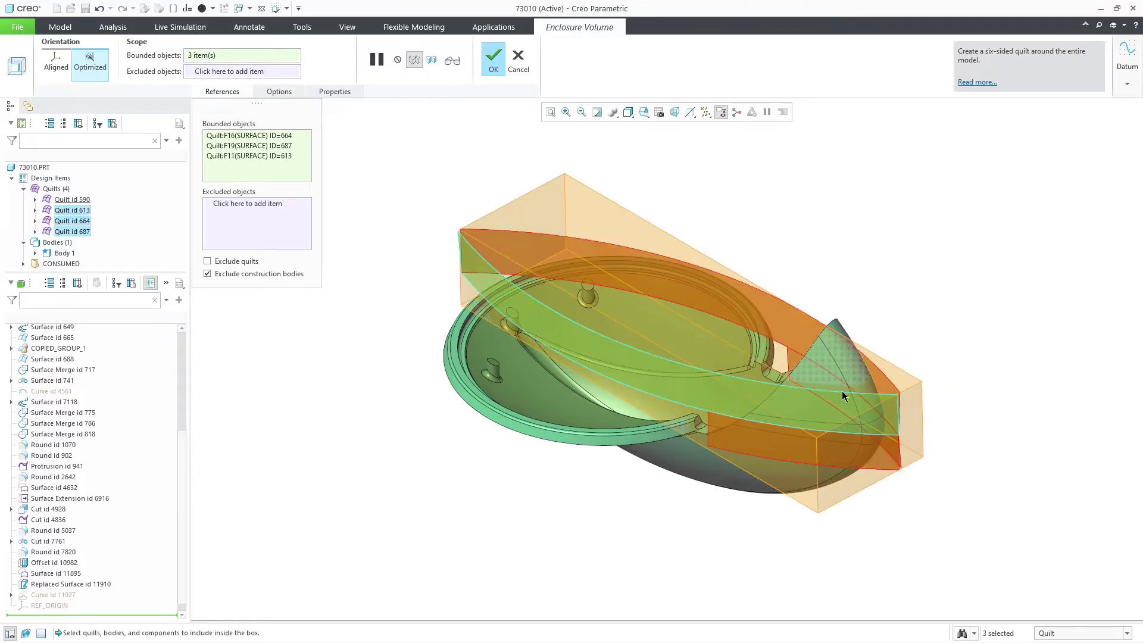
ctrl+click(714, 381)
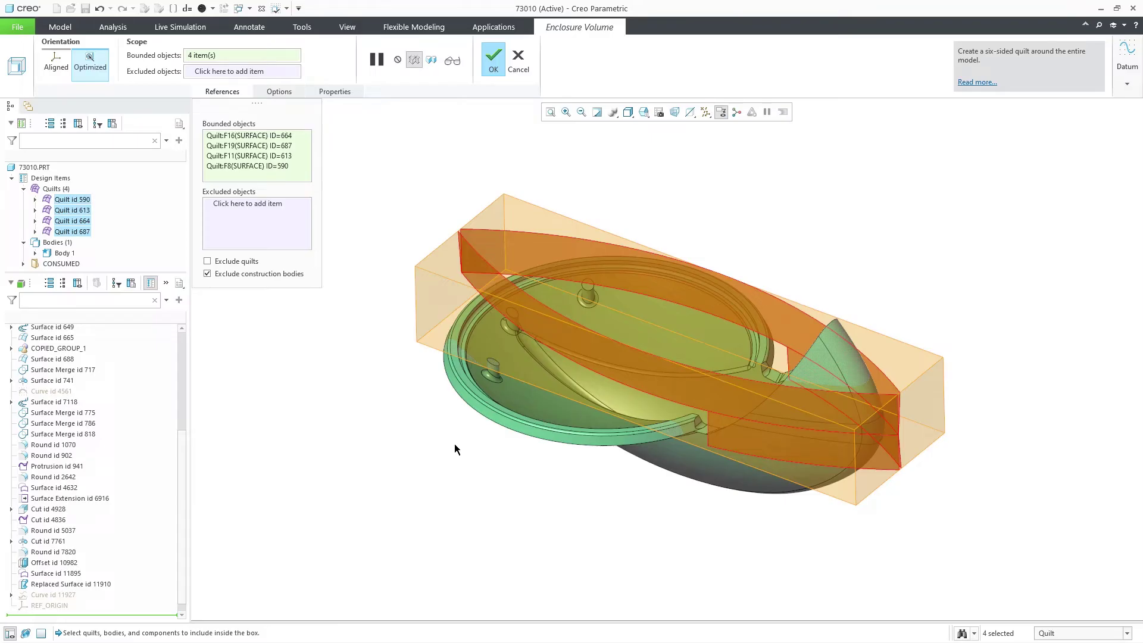
Replace all bounded objects with 73010.PRT and exclude Body 1.
right_click(249, 151)
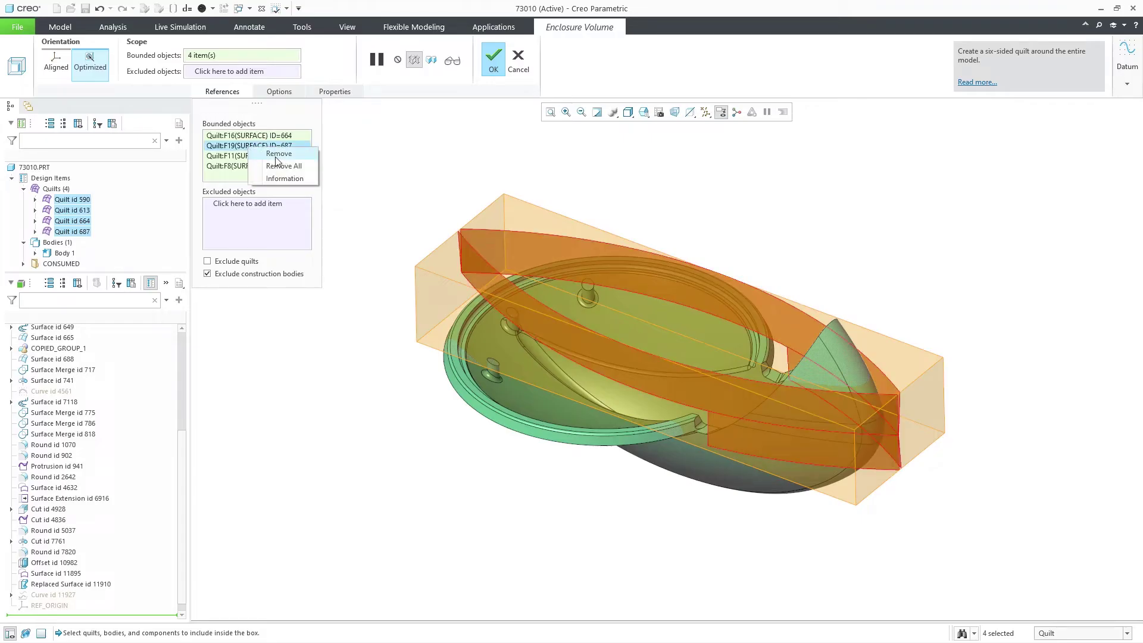
click(276, 166)
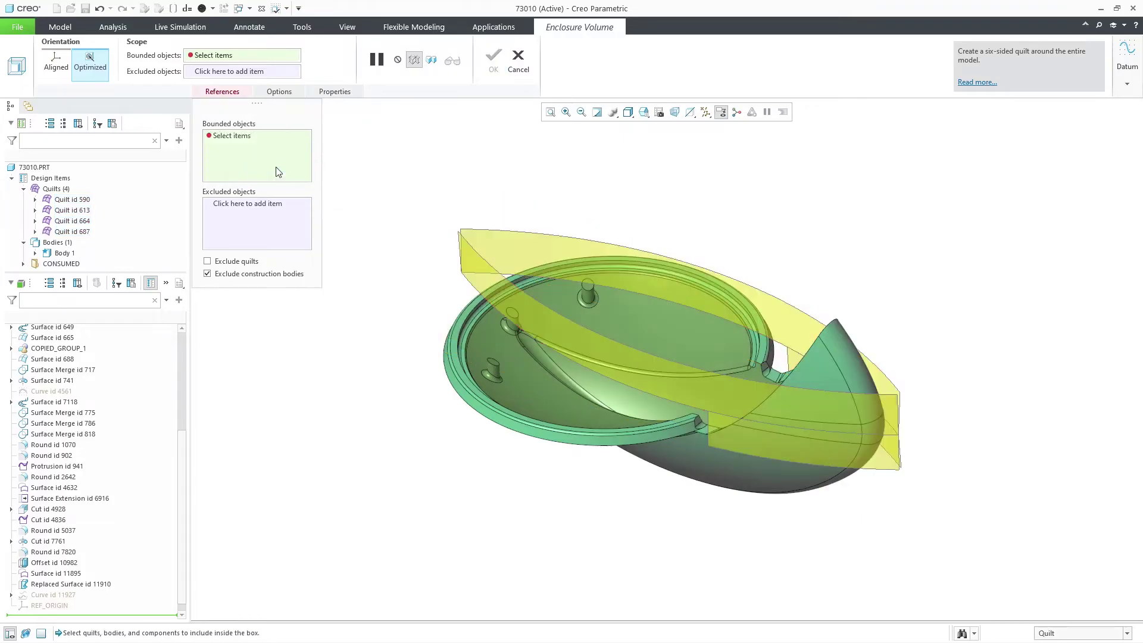
click(35, 167)
click(257, 211)
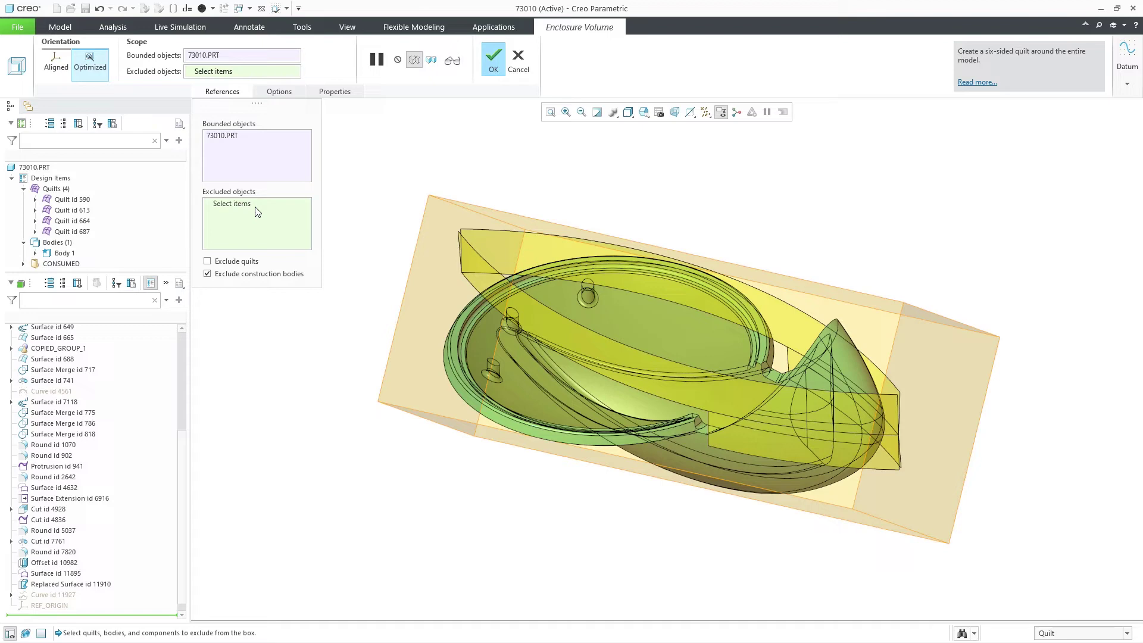
click(63, 254)
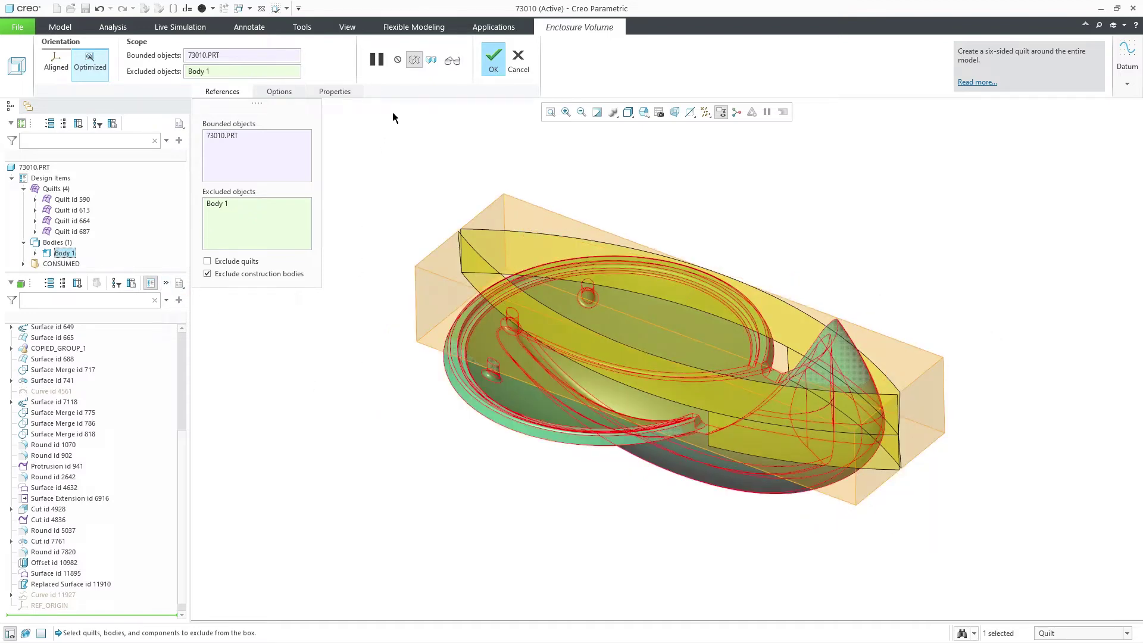
Preview the enclosure box from standard views, then resume editing.
click(453, 60)
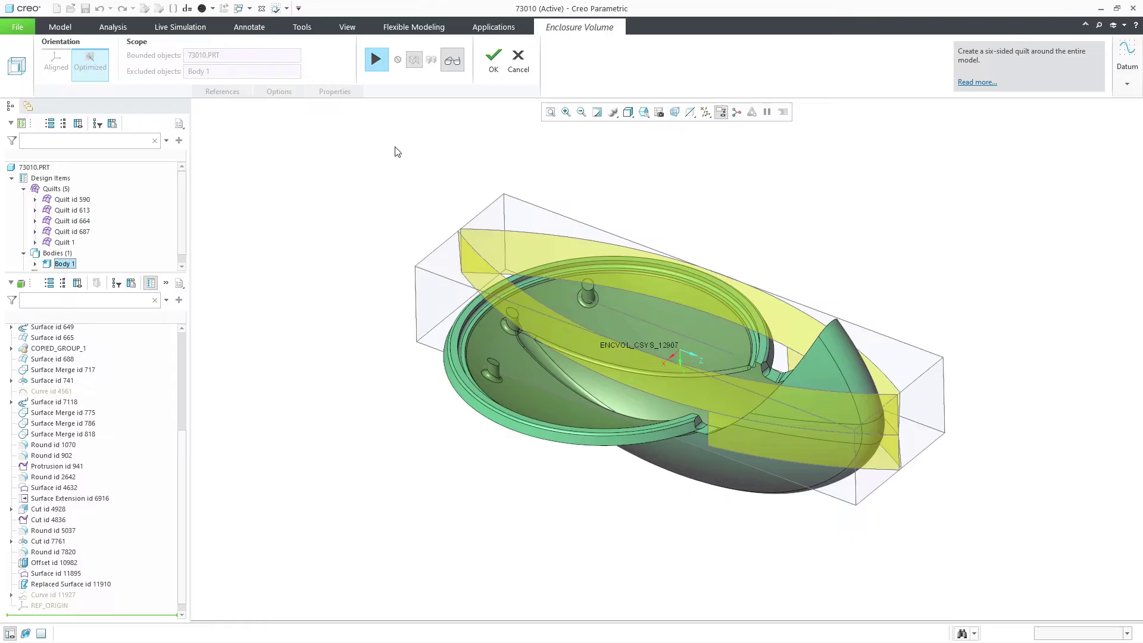
key(ctrl+d)
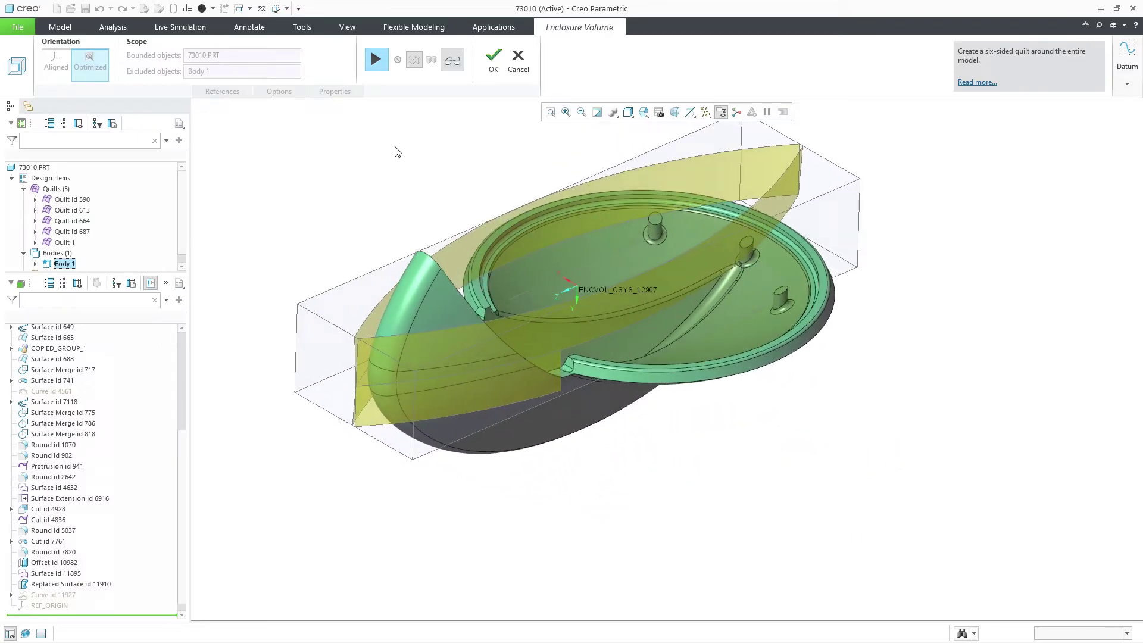
key(ctrl+d)
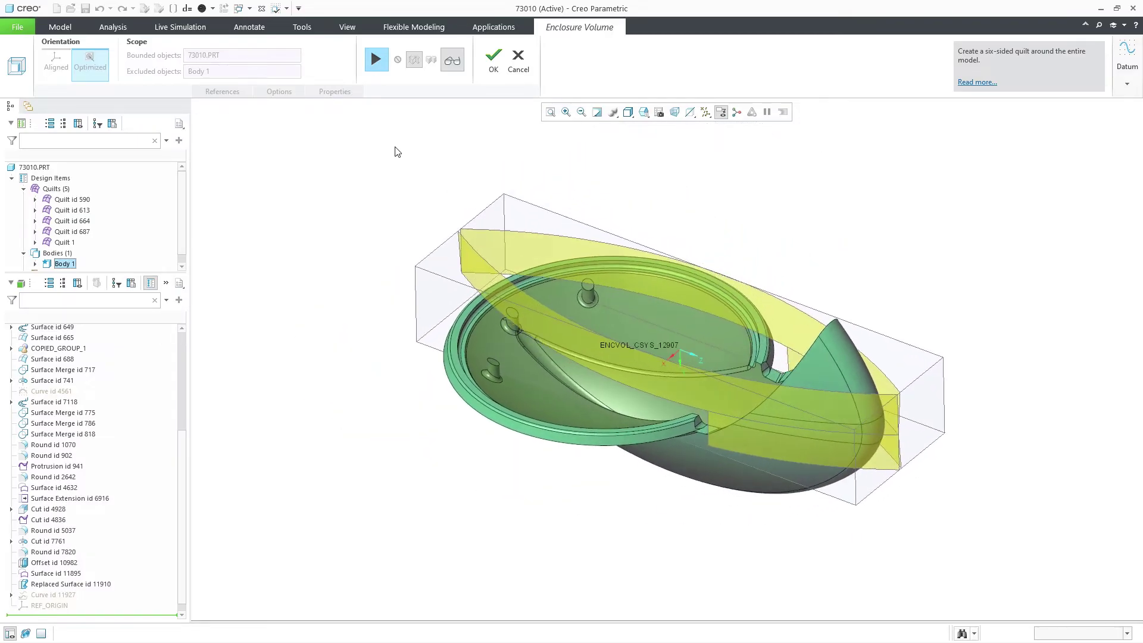
click(376, 61)
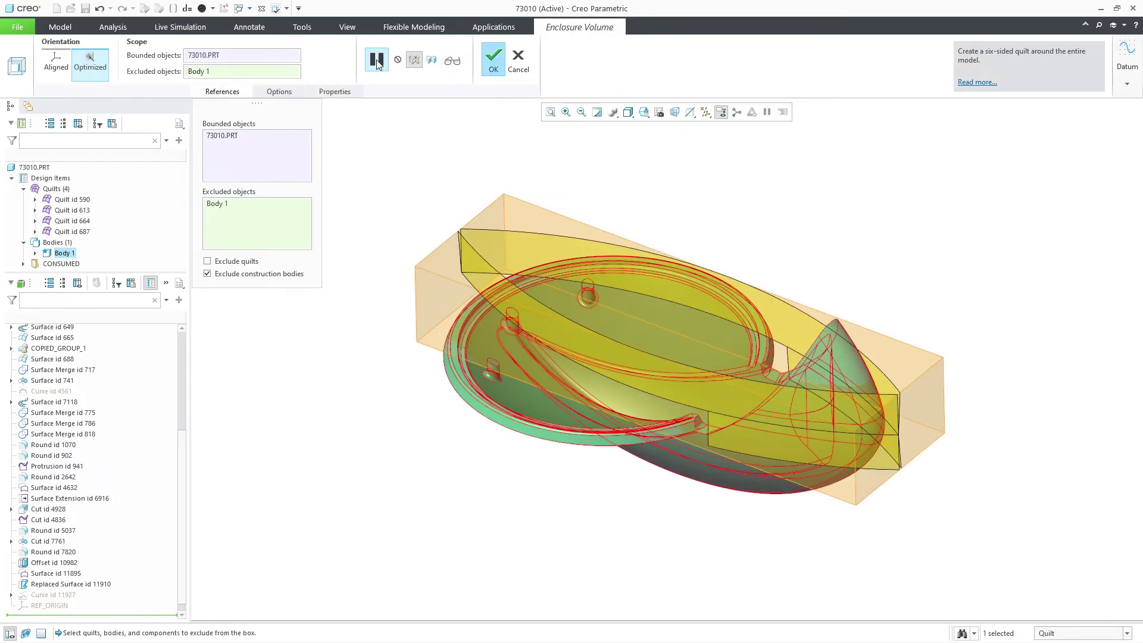
Try a 0.1 uniform offset, then undo it back to 0.00.
click(285, 94)
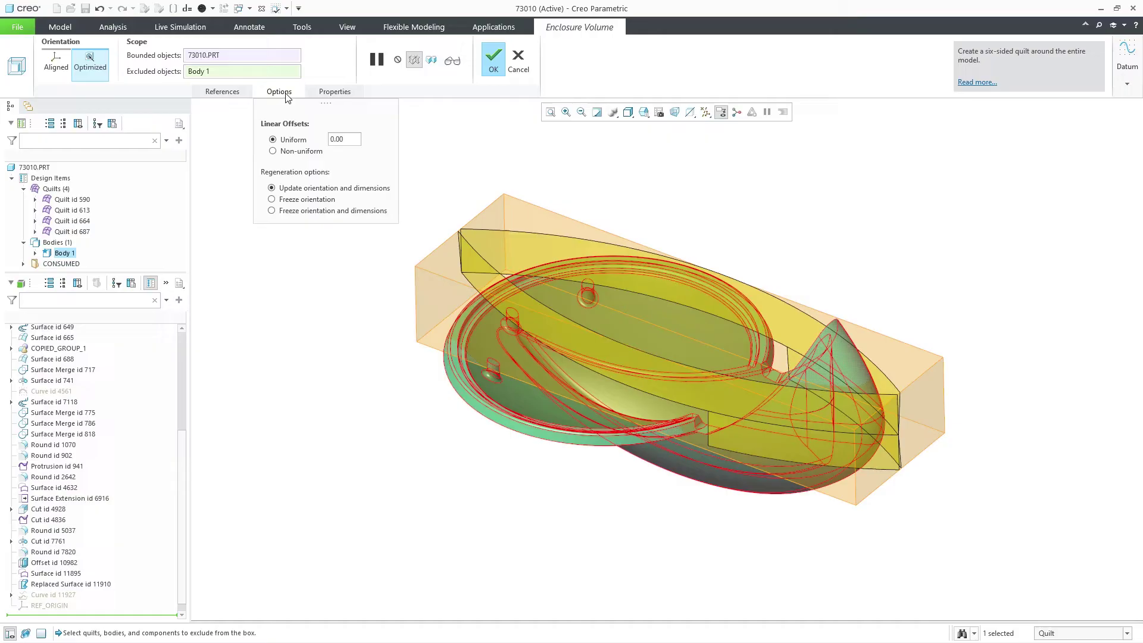
double_click(350, 139)
text(0.1)
key(Return)
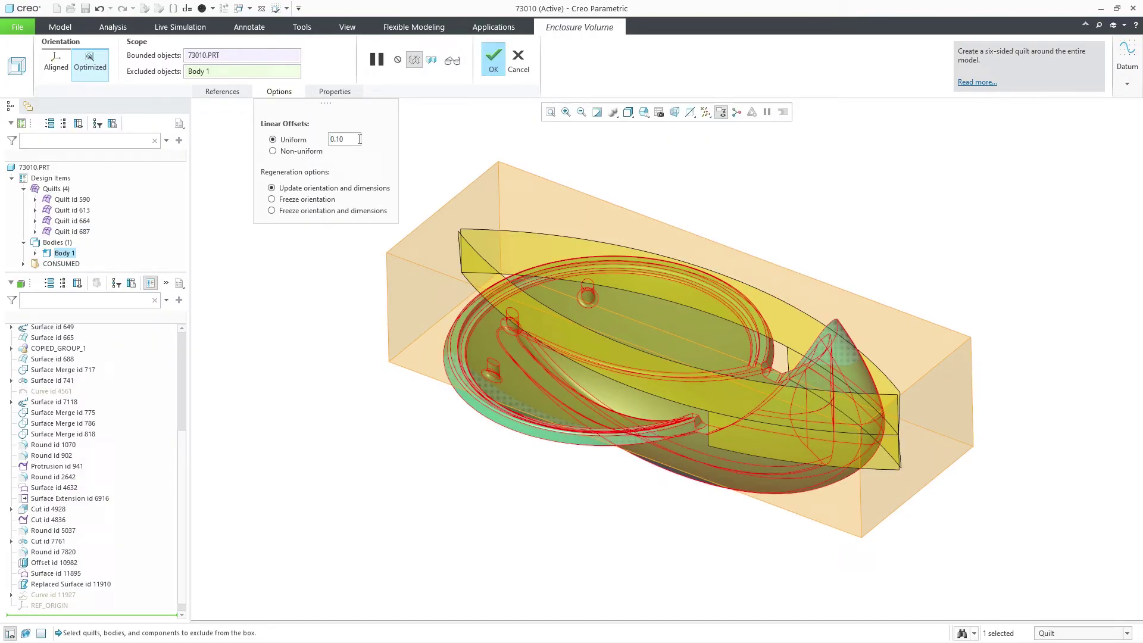
key(ctrl+z)
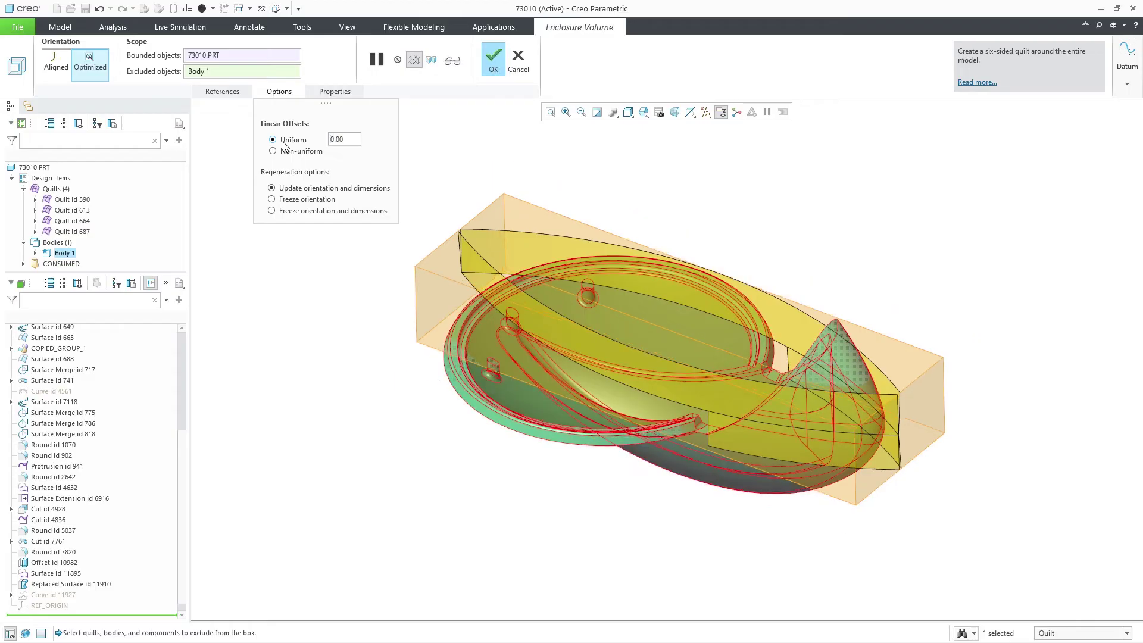
Use non-uniform offsets, freeze orientation and dimensions, and complete the enclosure volume.
click(313, 152)
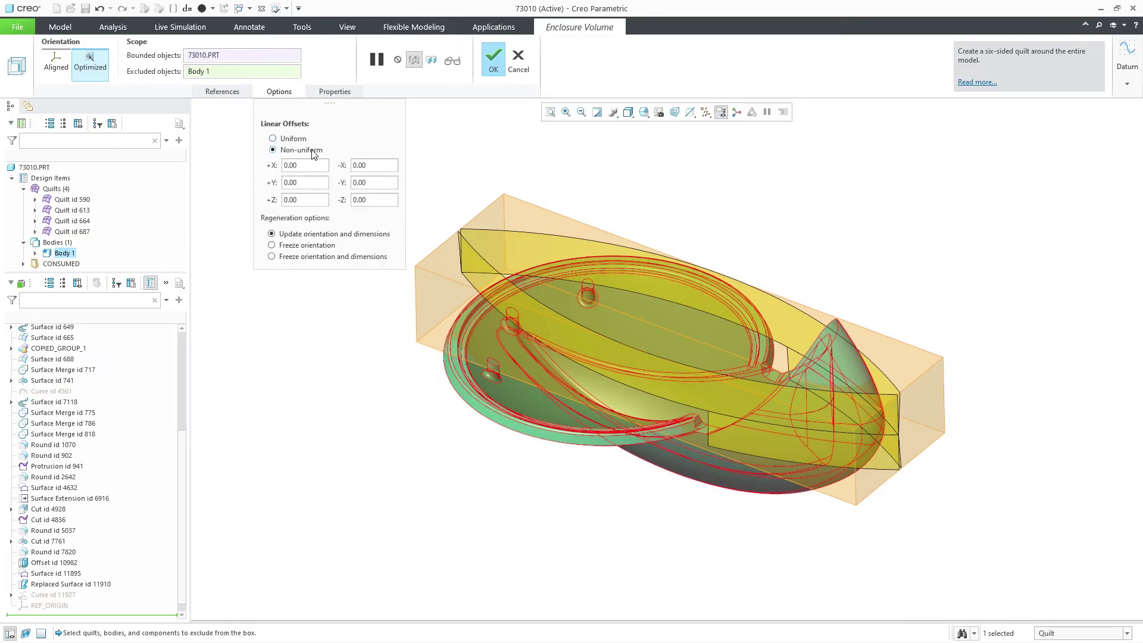
click(333, 262)
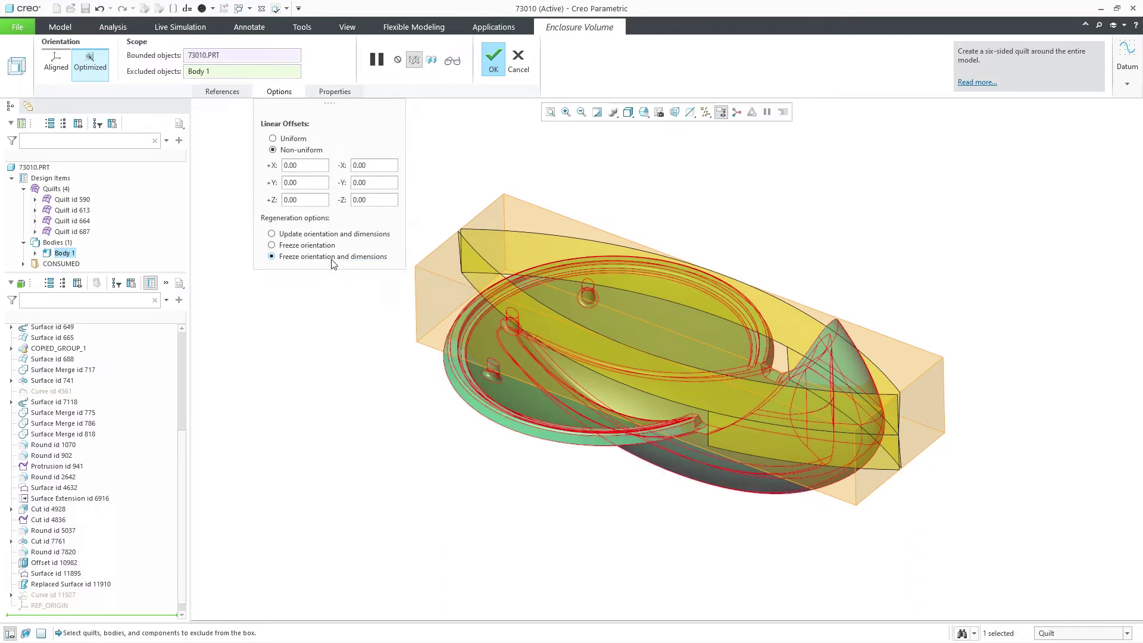
click(494, 60)
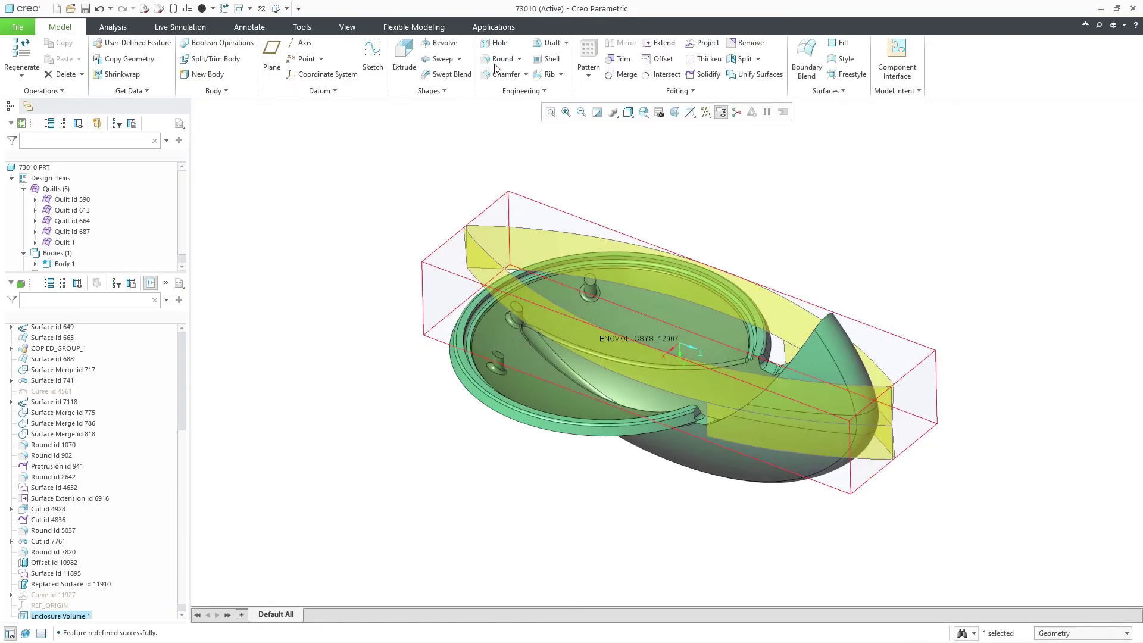
Enter insert mode before Enclosure Volume 1.
click(59, 612)
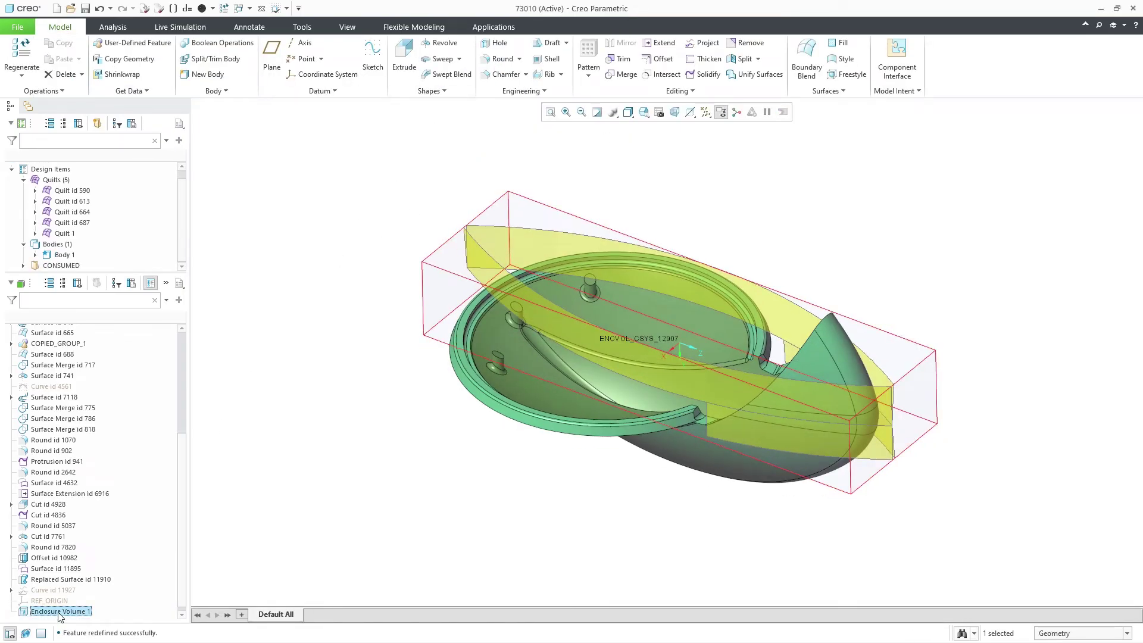
right_click(60, 613)
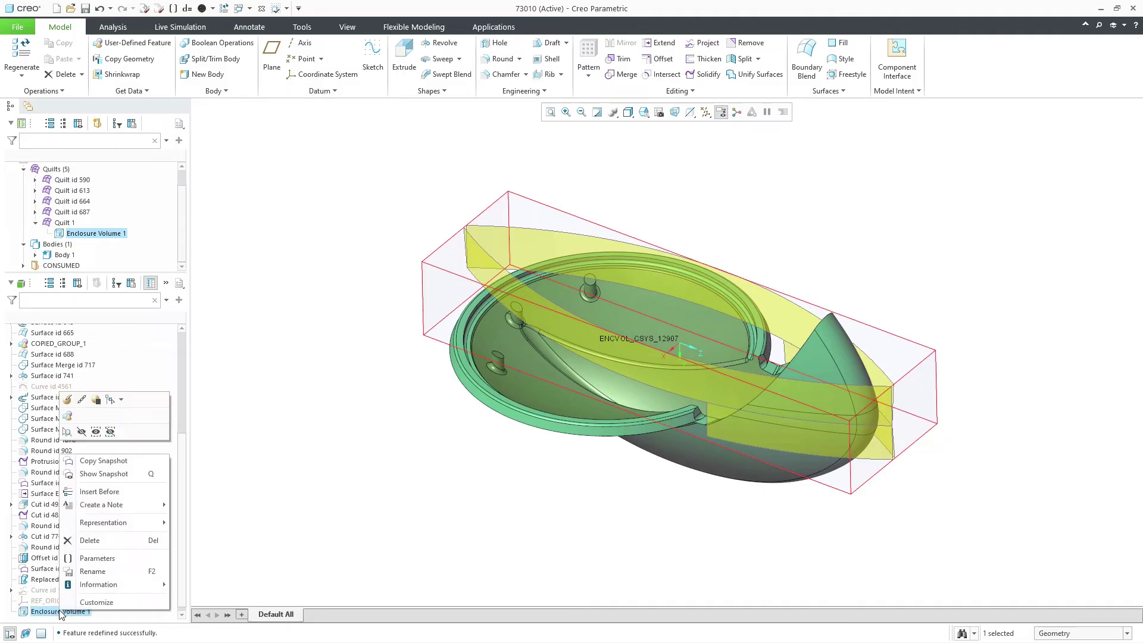
click(100, 492)
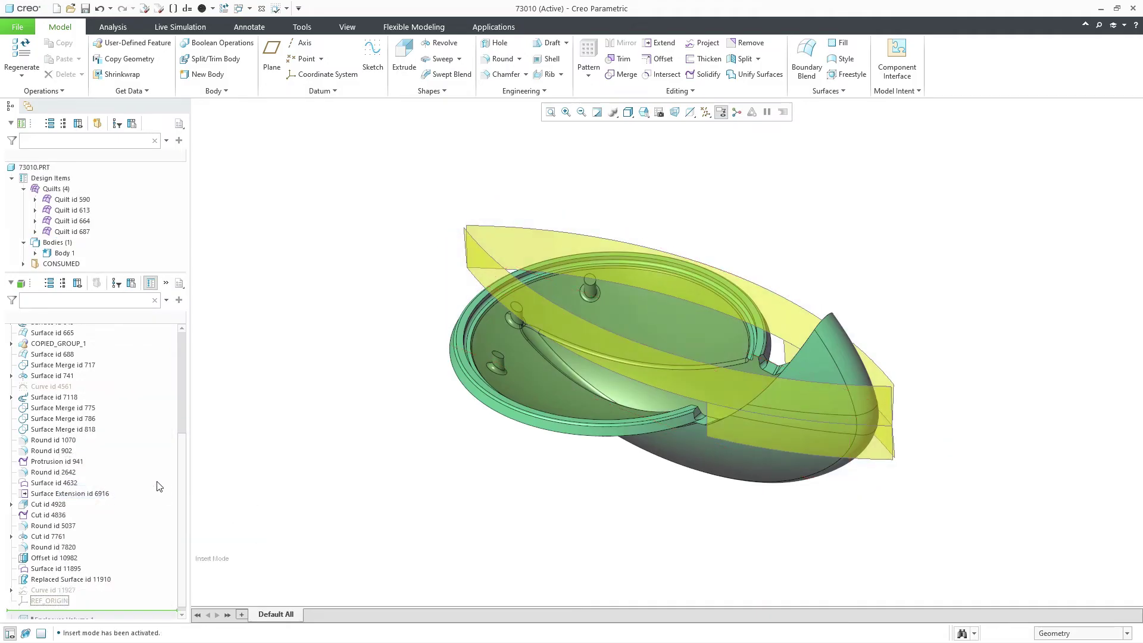
Remove Quilt id 590 and Quilt id 613, then exit insert mode.
click(747, 42)
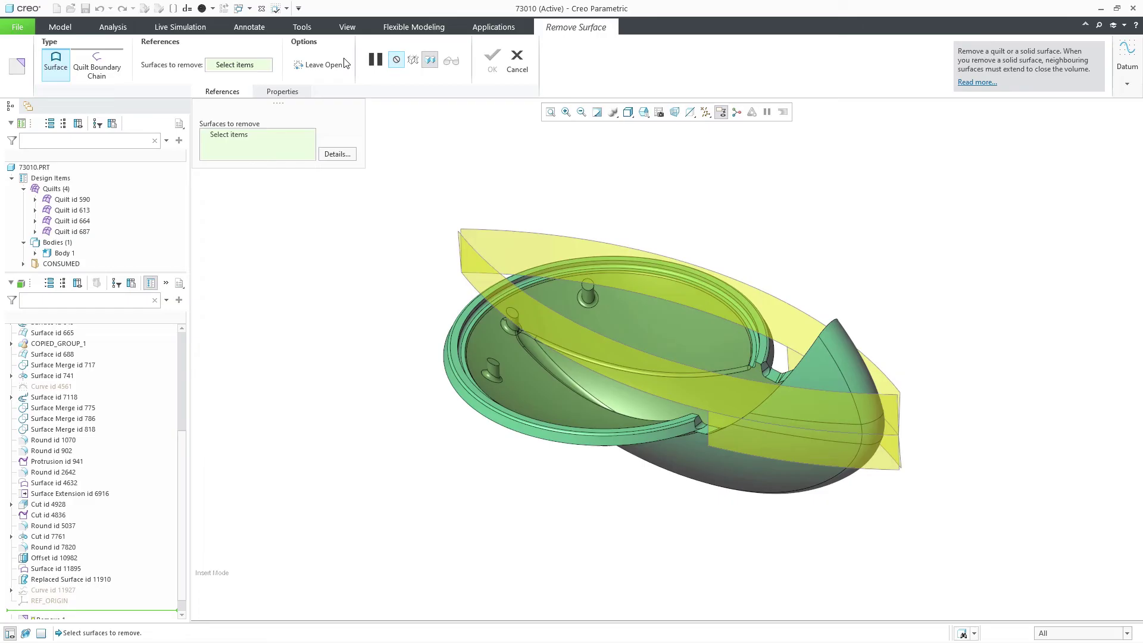
click(83, 199)
middle_click(256, 250)
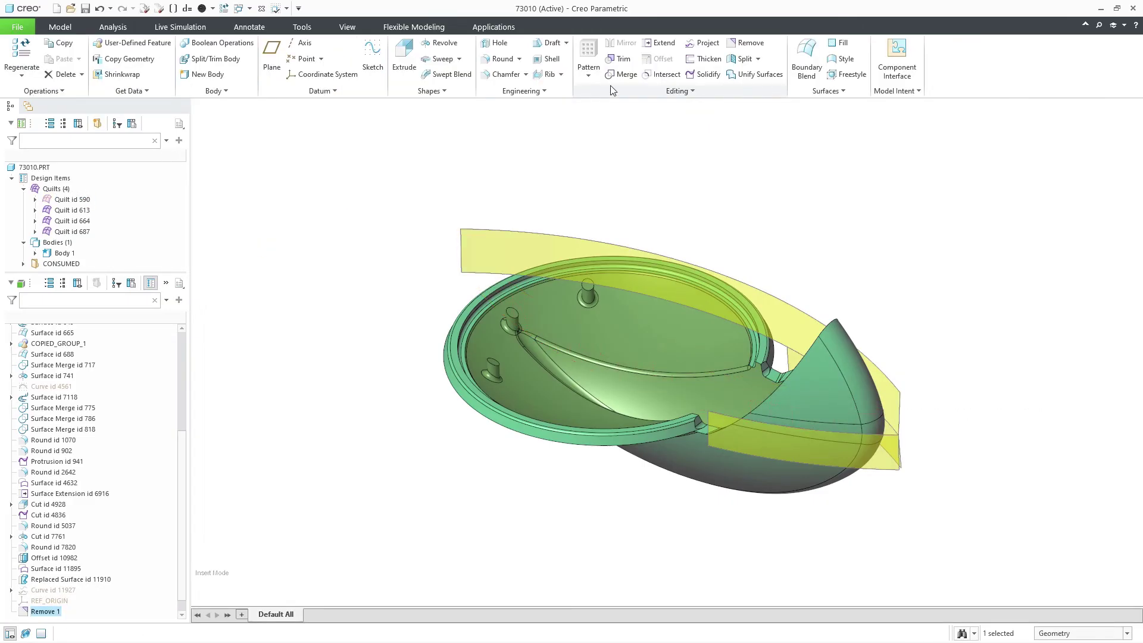
click(749, 43)
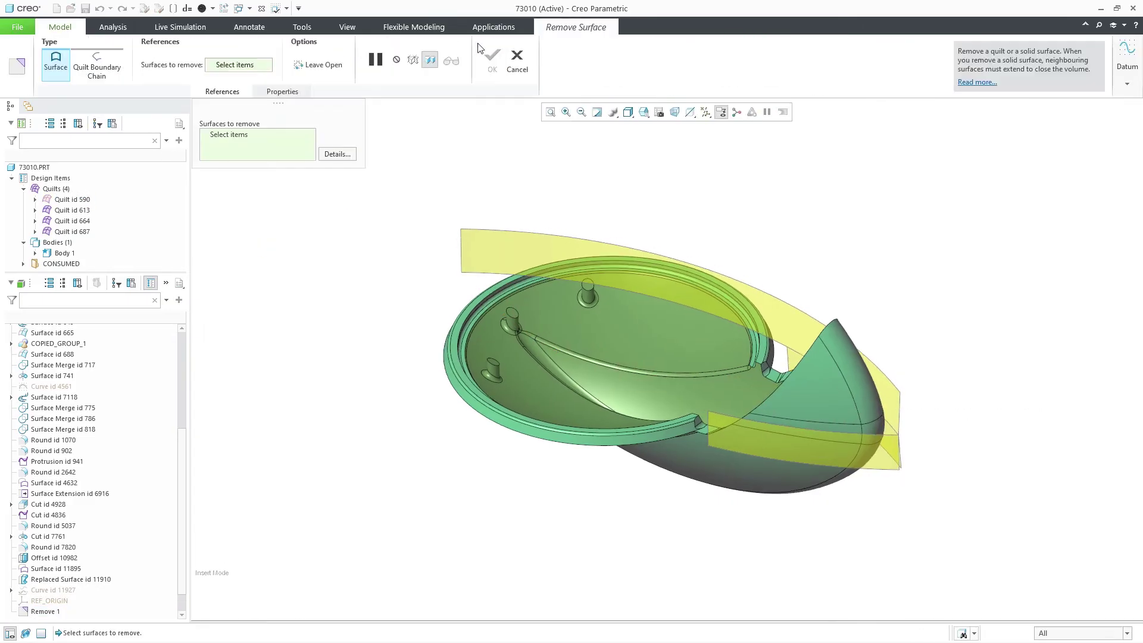
click(72, 210)
middle_click(285, 219)
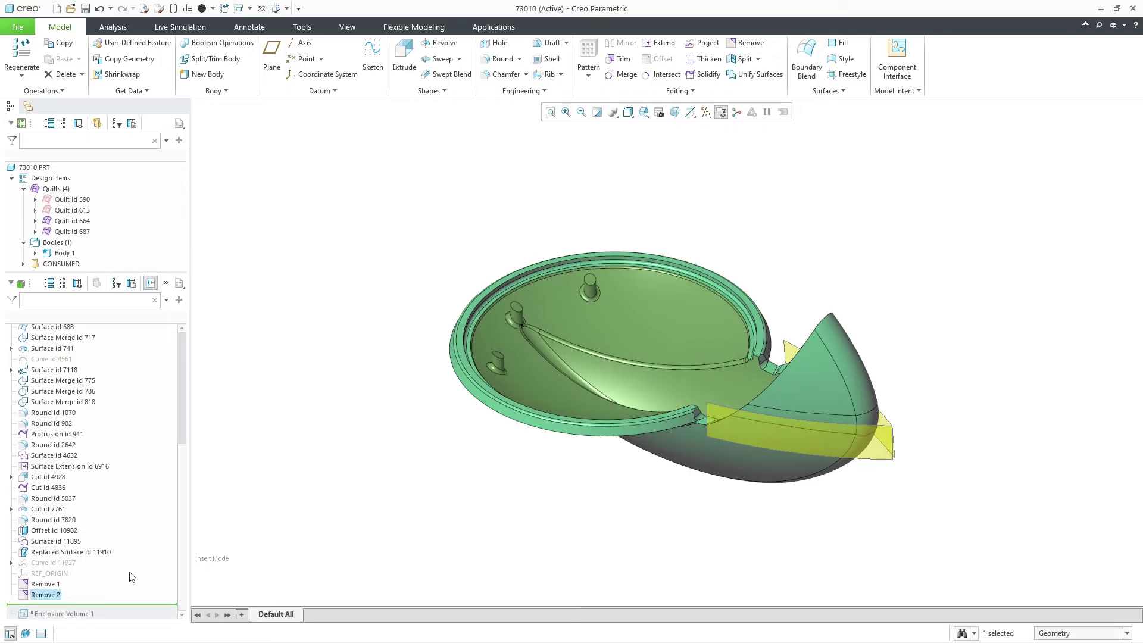
right_click(135, 608)
click(159, 524)
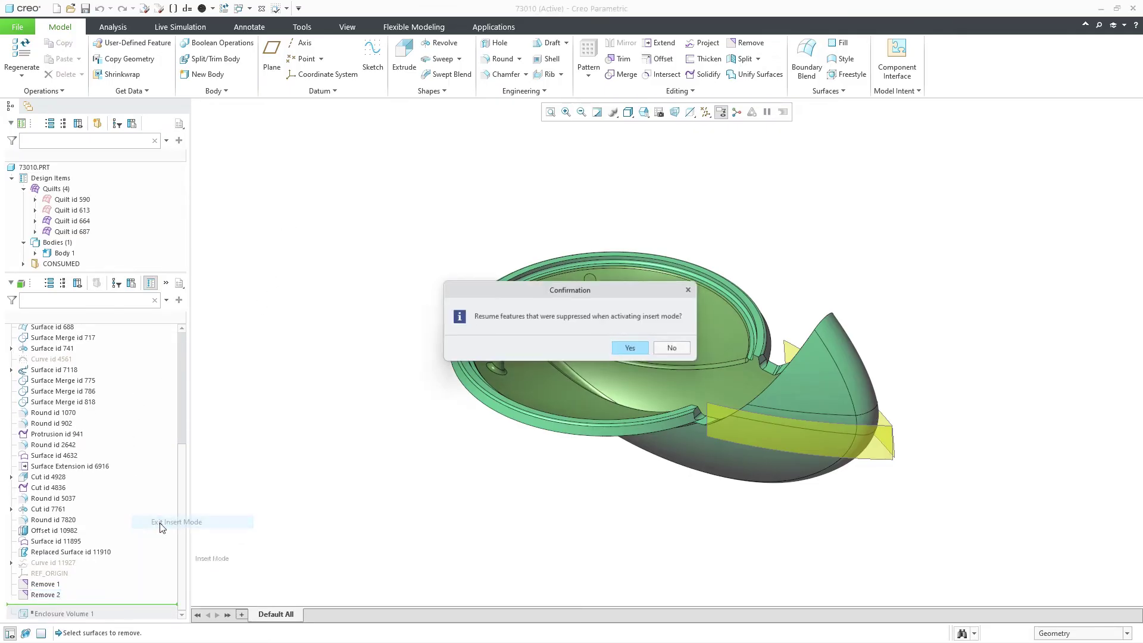
Resume the suppressed features and redefine Enclosure Volume 1, checking its Options settings.
click(633, 351)
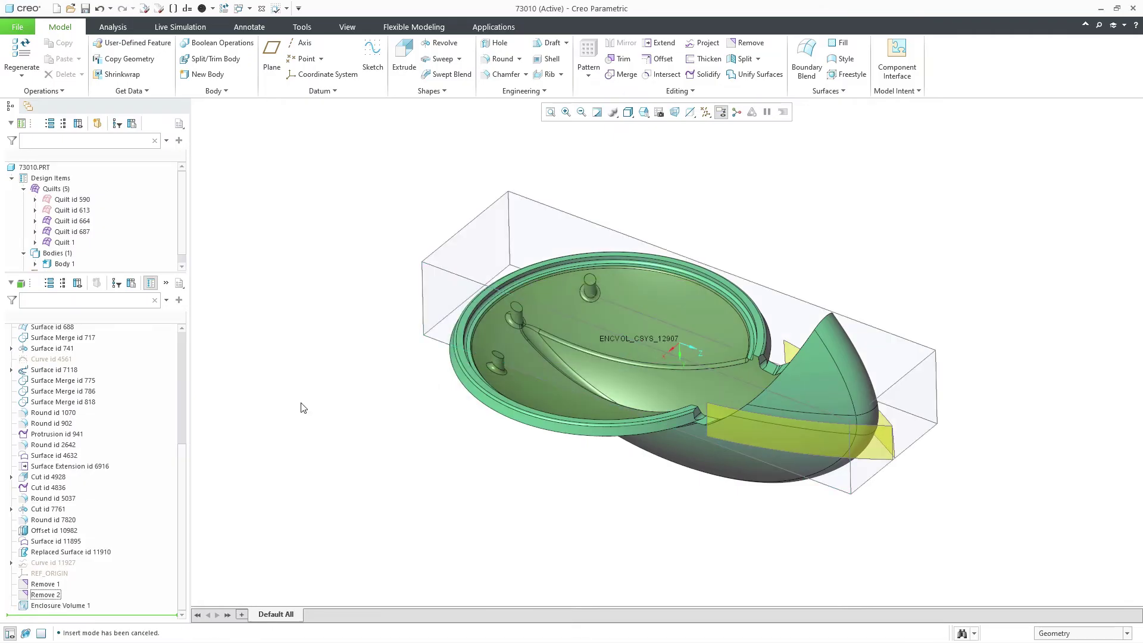
click(75, 606)
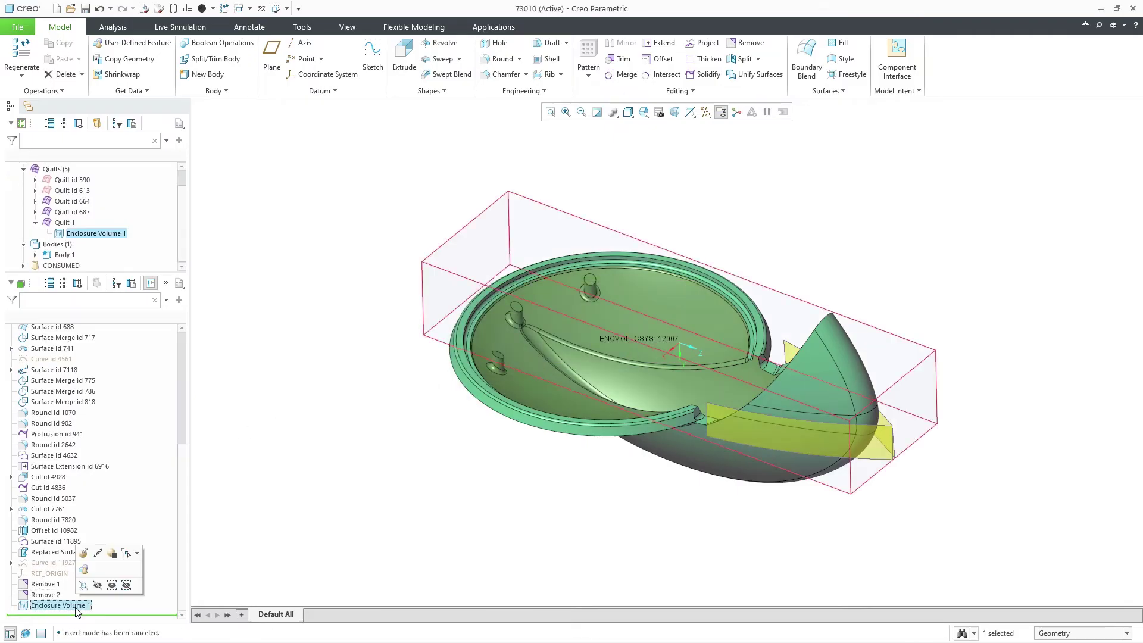
click(83, 556)
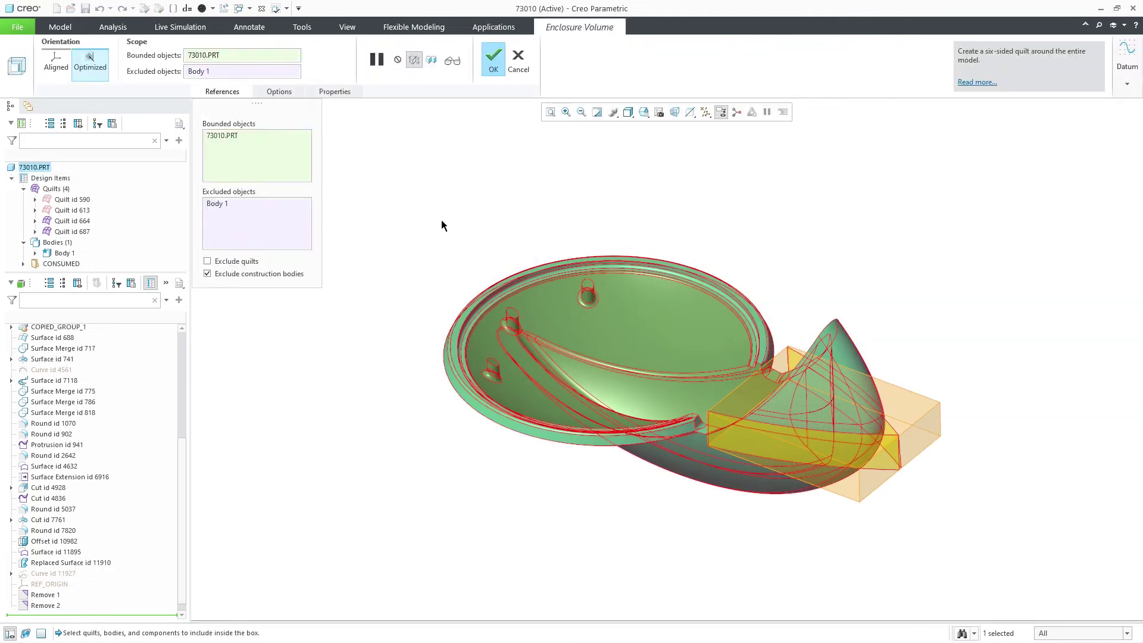
click(279, 91)
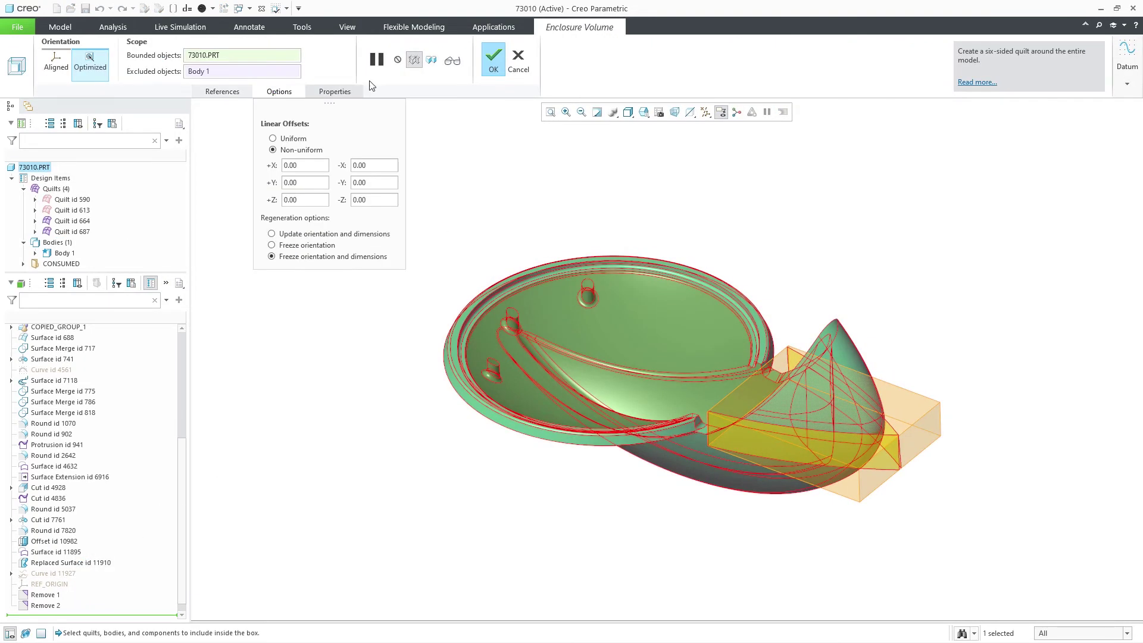
click(494, 56)
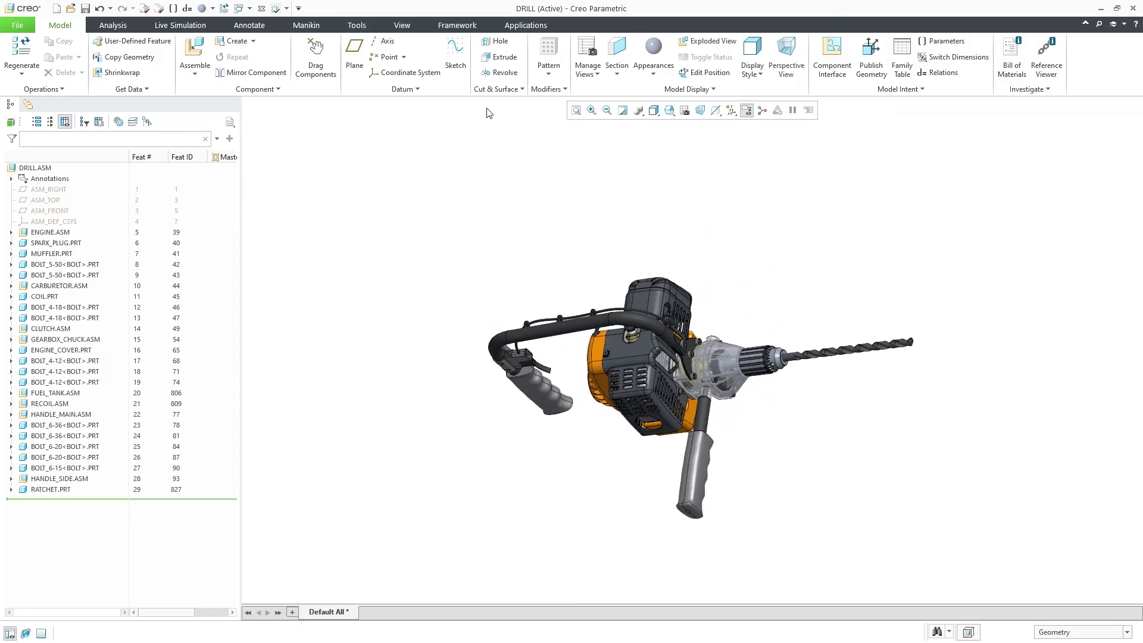
Start an enclosure volume around DRILL.ASM with Optimized orientation.
click(500, 89)
mouse_move(518, 130)
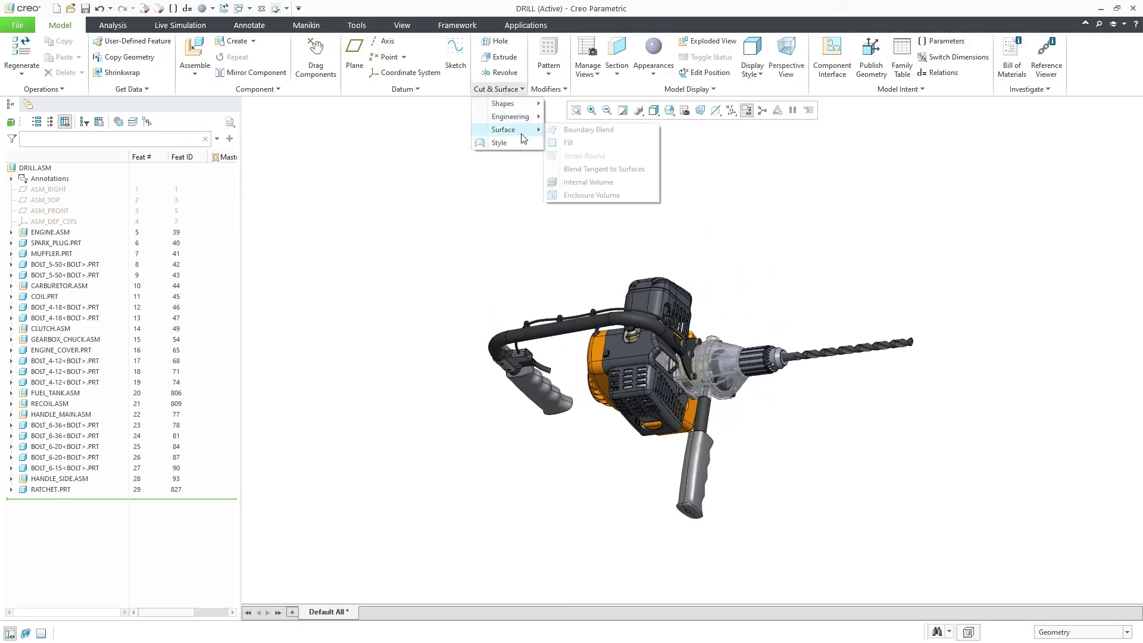
click(611, 199)
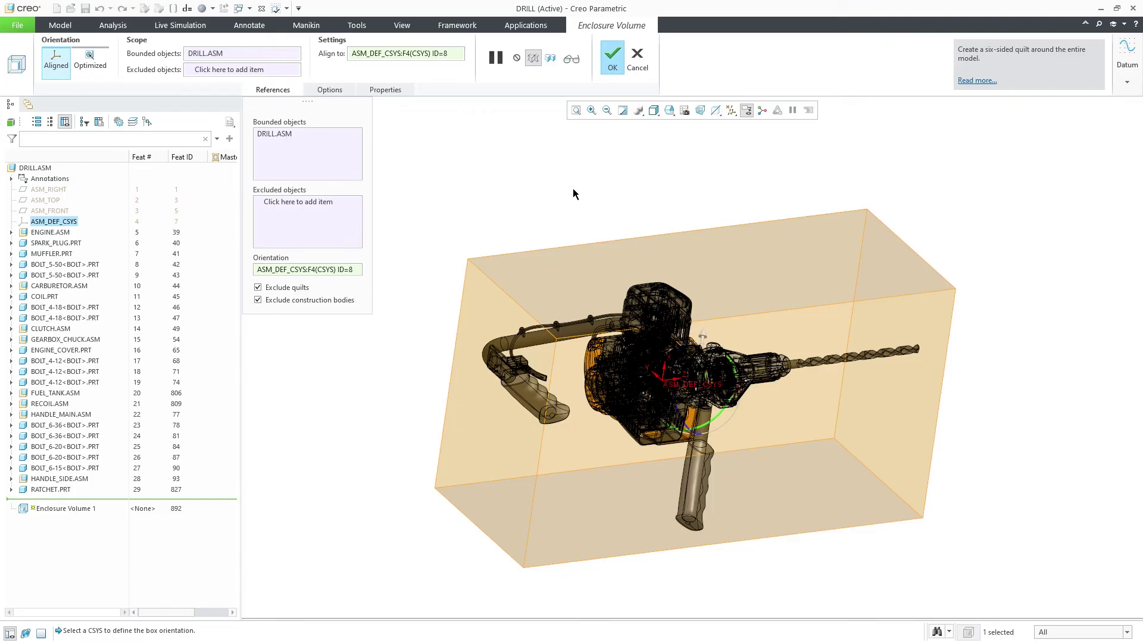
click(94, 63)
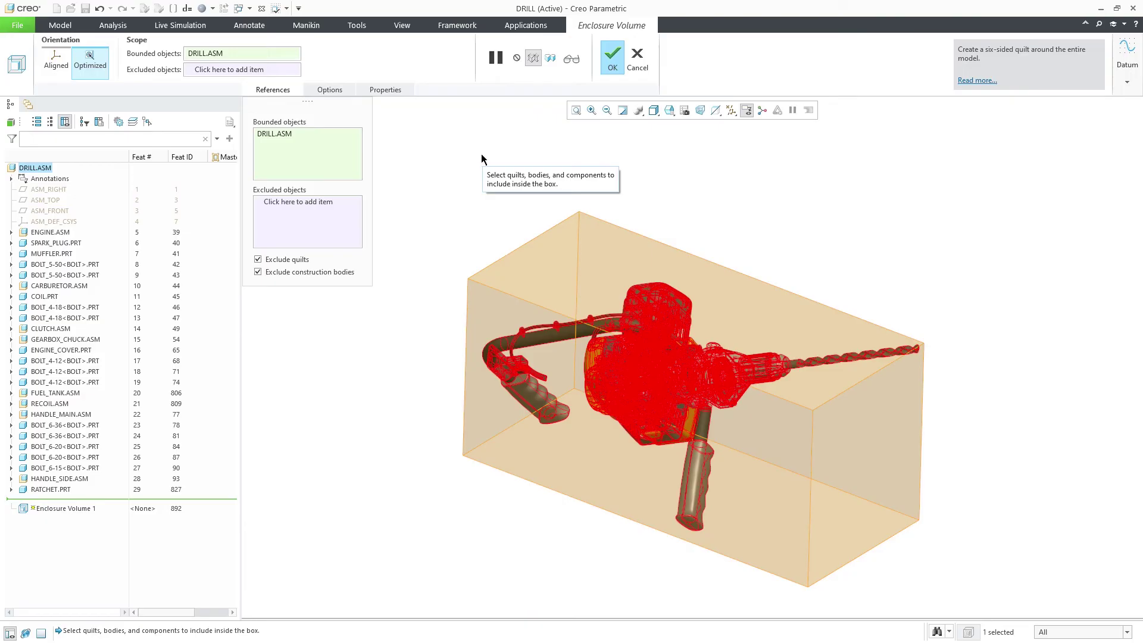
With the selection filter set to Component, pick the drill bit and handle grip as exclusions.
click(320, 201)
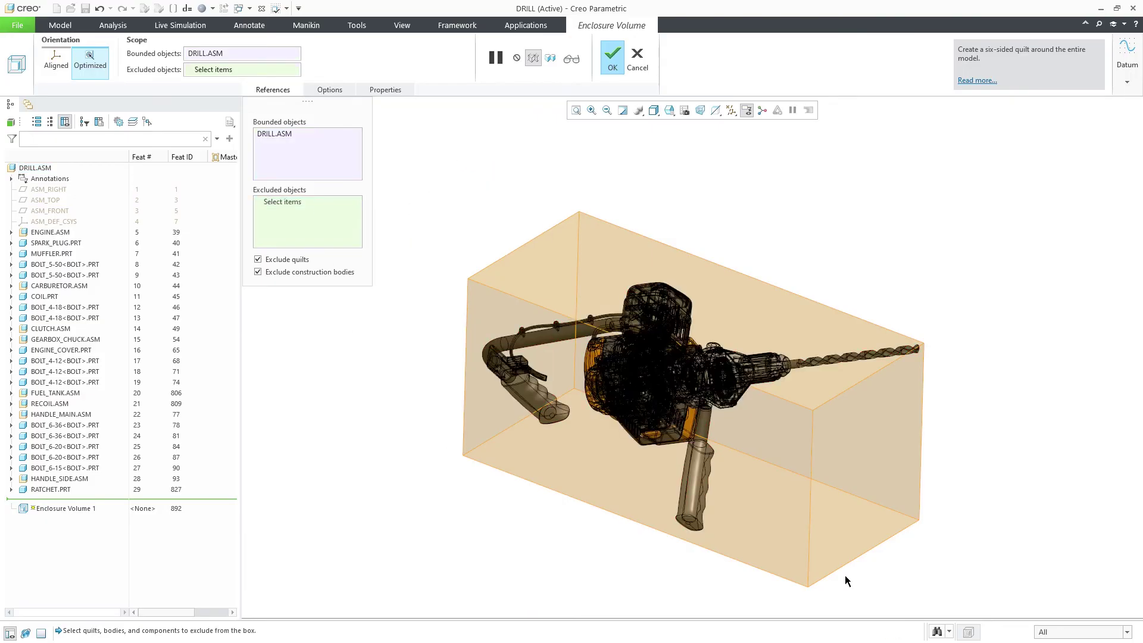
click(1082, 632)
click(1057, 617)
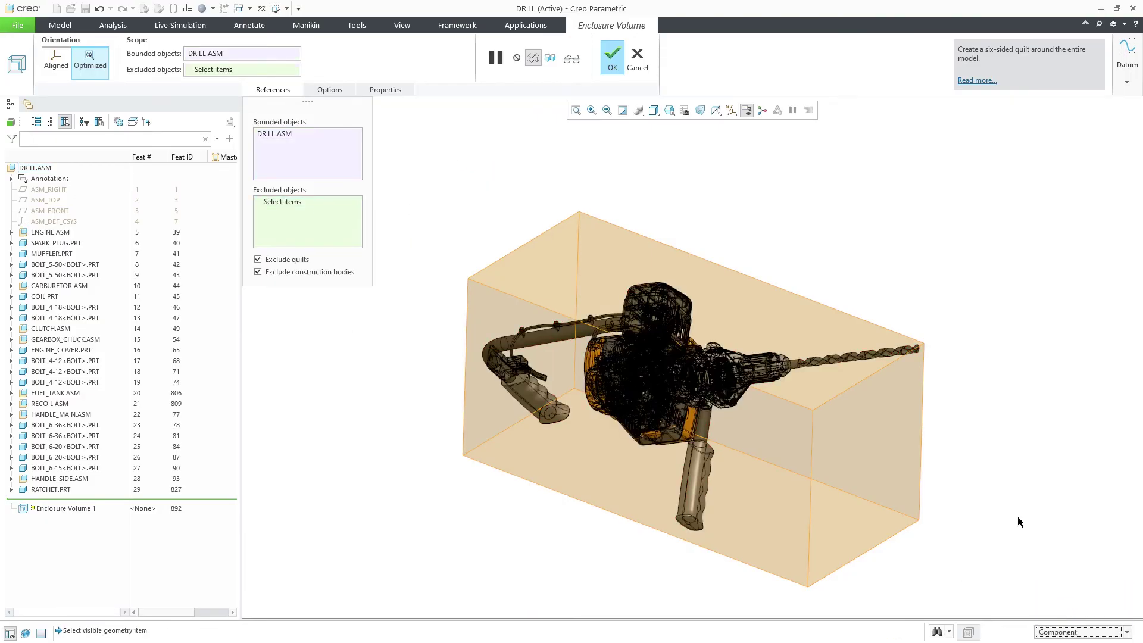
click(873, 361)
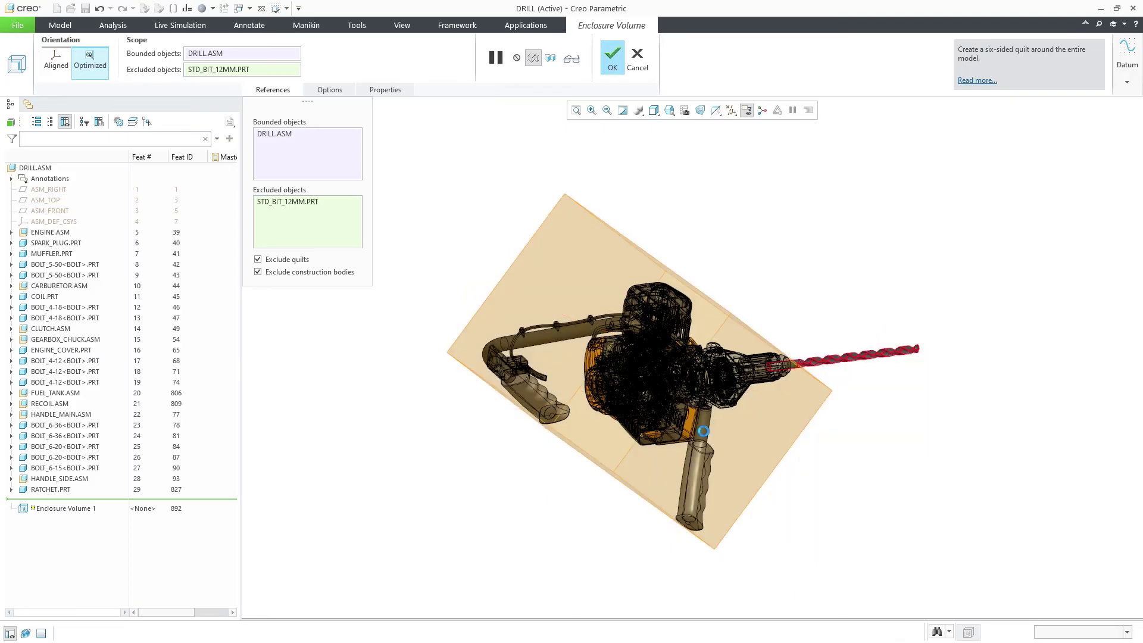
click(704, 430)
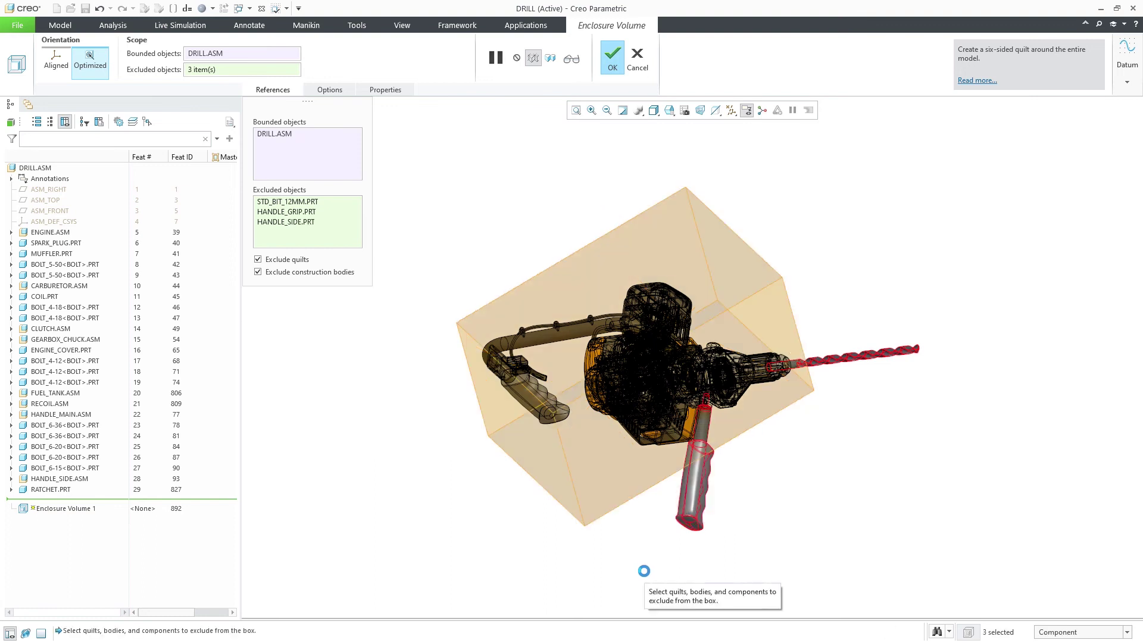
key(ctrl+d)
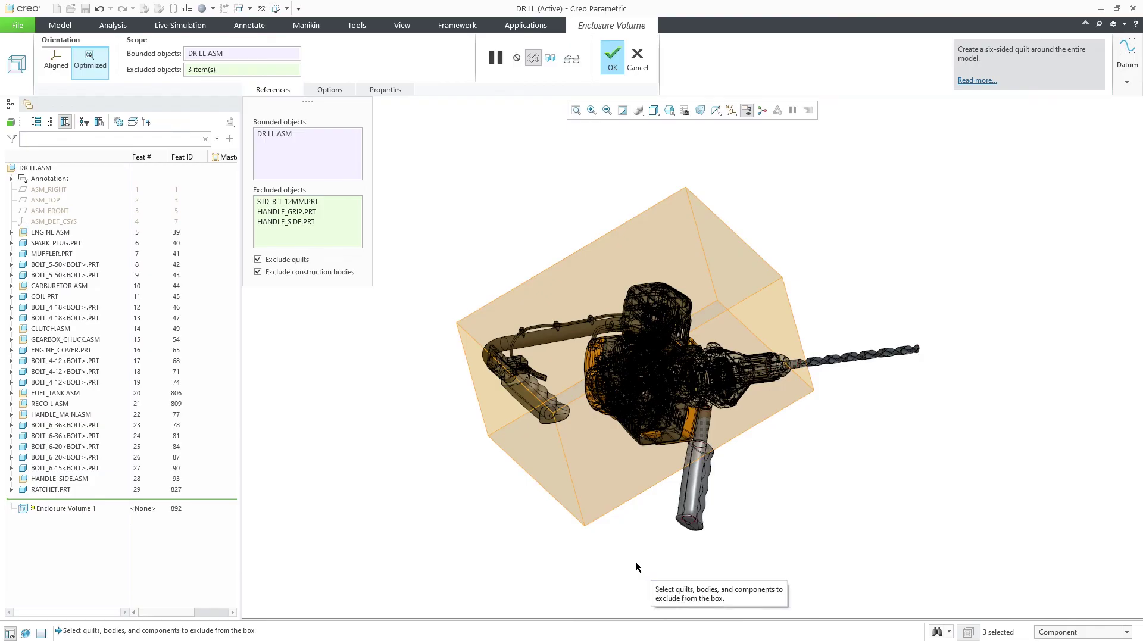
Clear the excluded parts, review the frozen orientation and dimension options, and accept the enclosure box.
right_click(298, 212)
key(Escape)
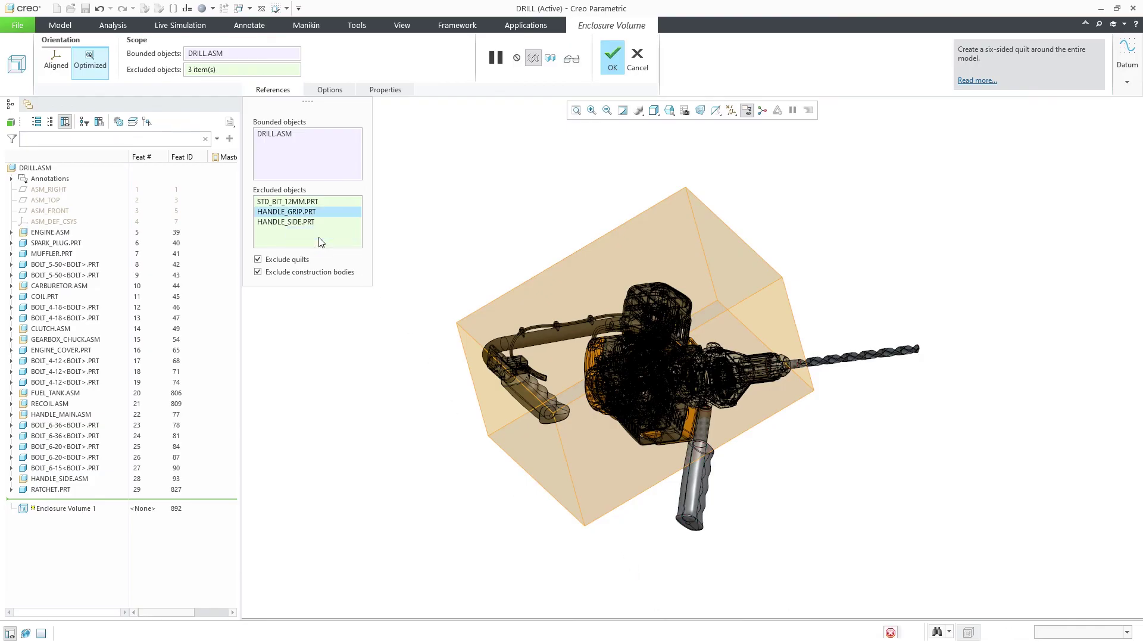
click(329, 89)
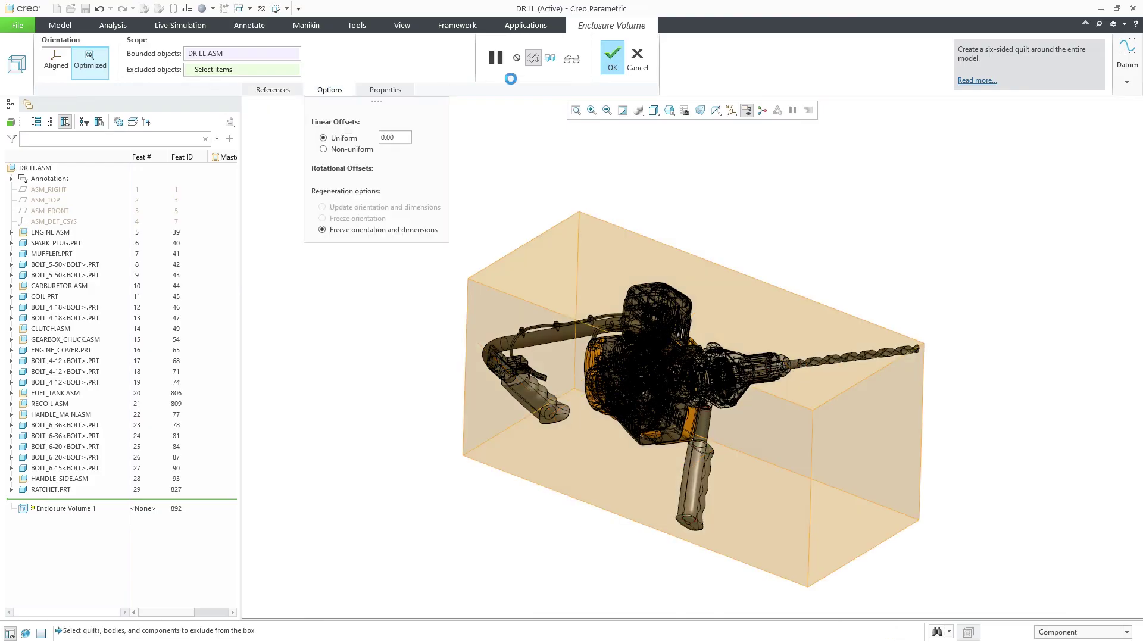
click(613, 62)
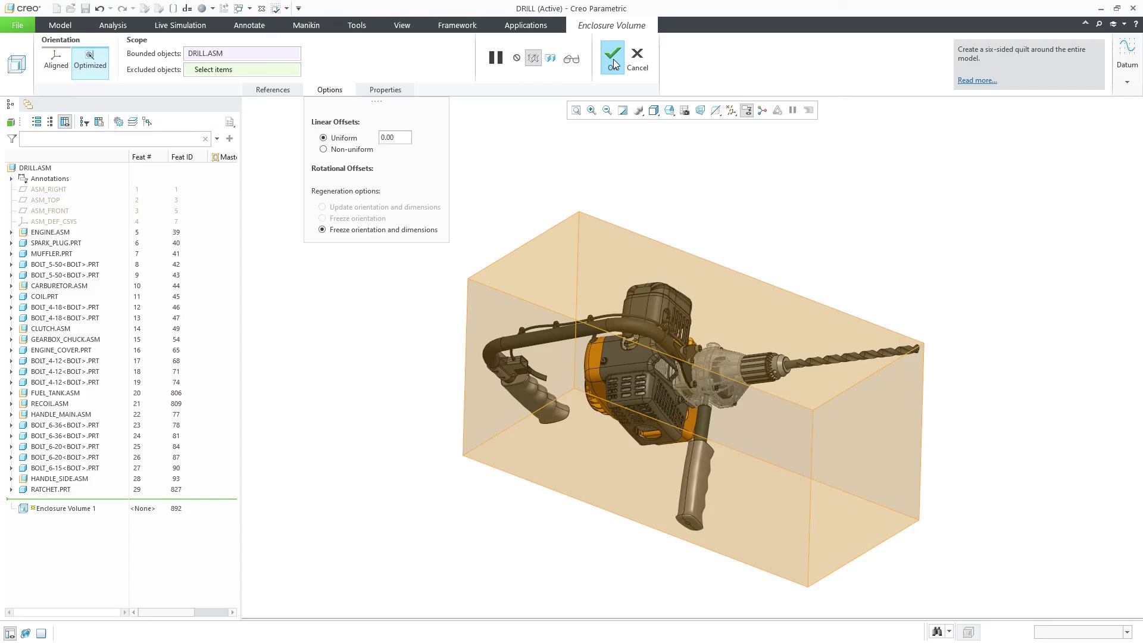